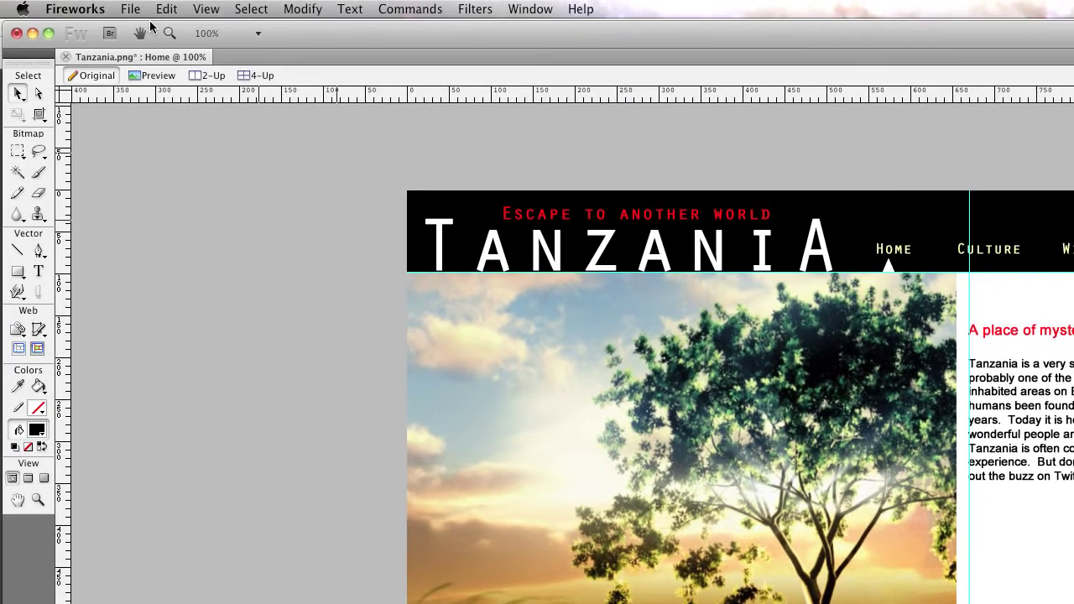
# Step: Try to export all pages of the Tanzania design as FXG and Images into the FXG folder
pyautogui.click(137, 9)
pyautogui.click(154, 256)
pyautogui.moveTo(690, 149); pyautogui.dragTo(464, 124)
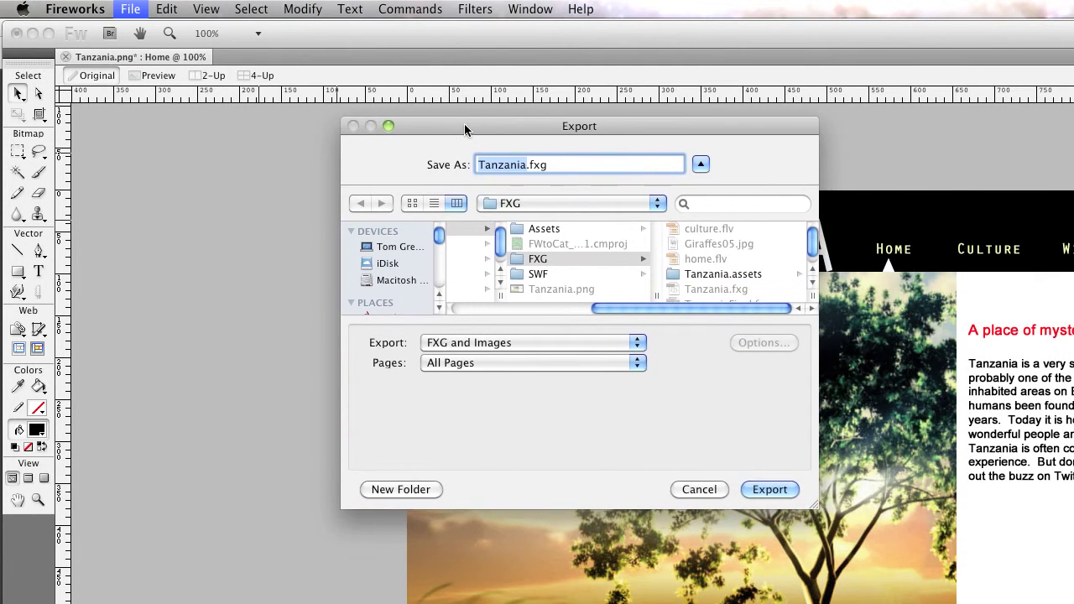
pyautogui.click(549, 341)
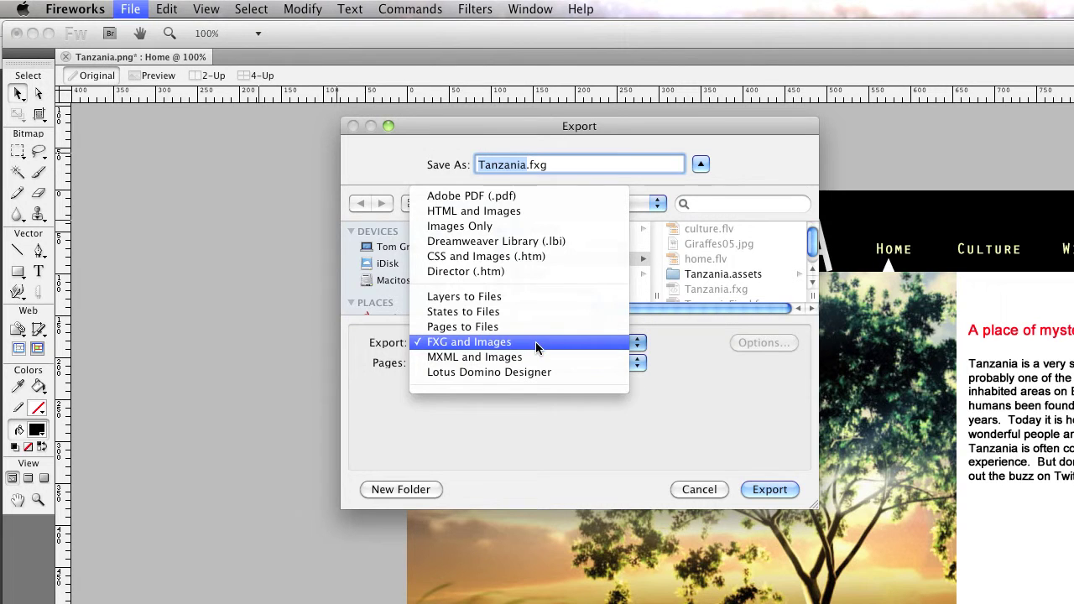
pyautogui.click(535, 341)
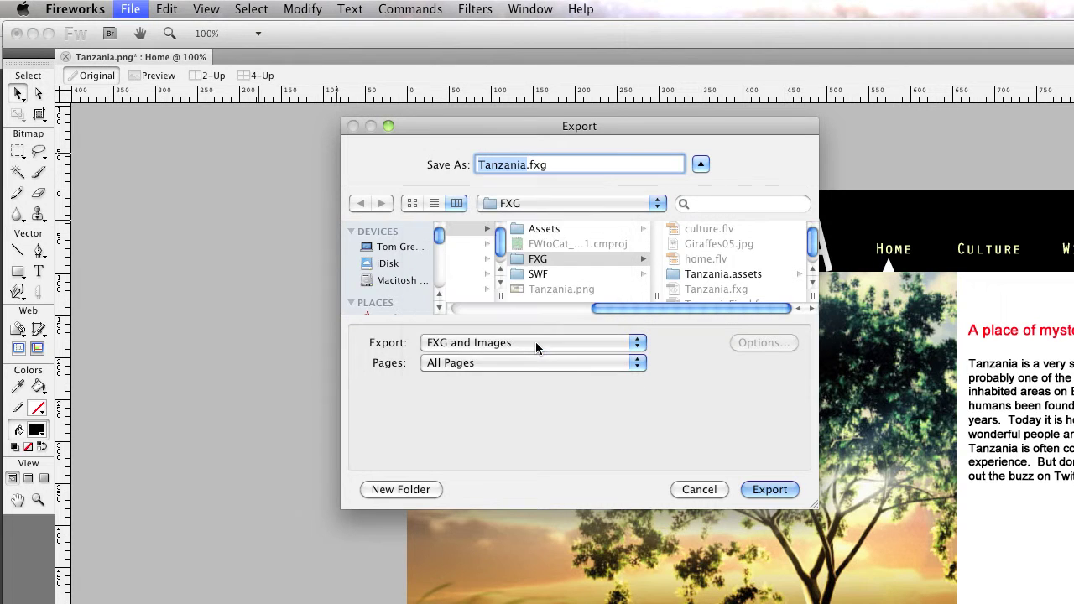
pyautogui.click(471, 364)
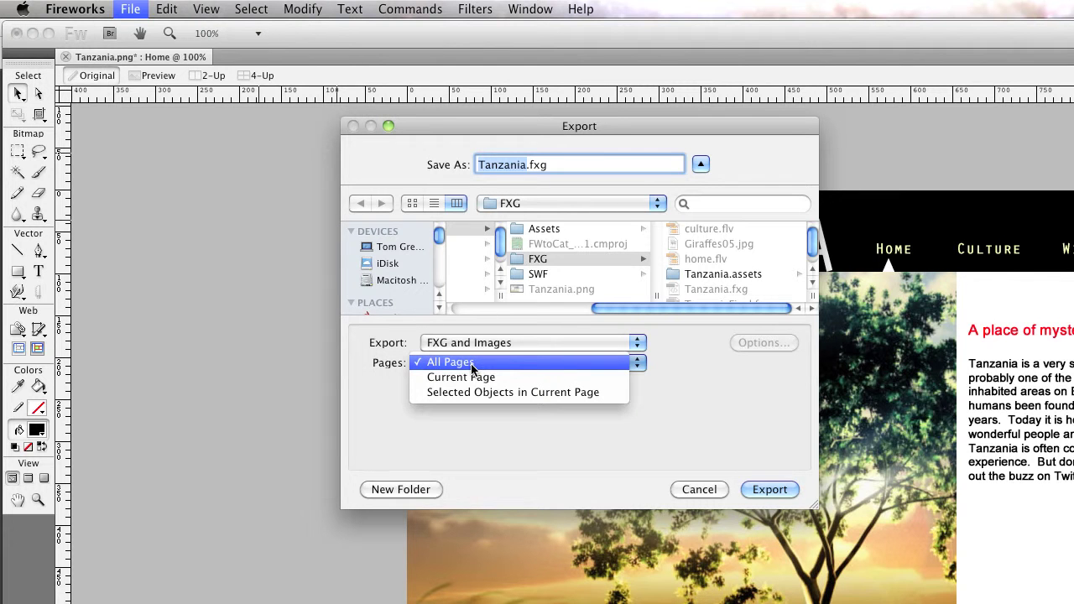
pyautogui.click(470, 363)
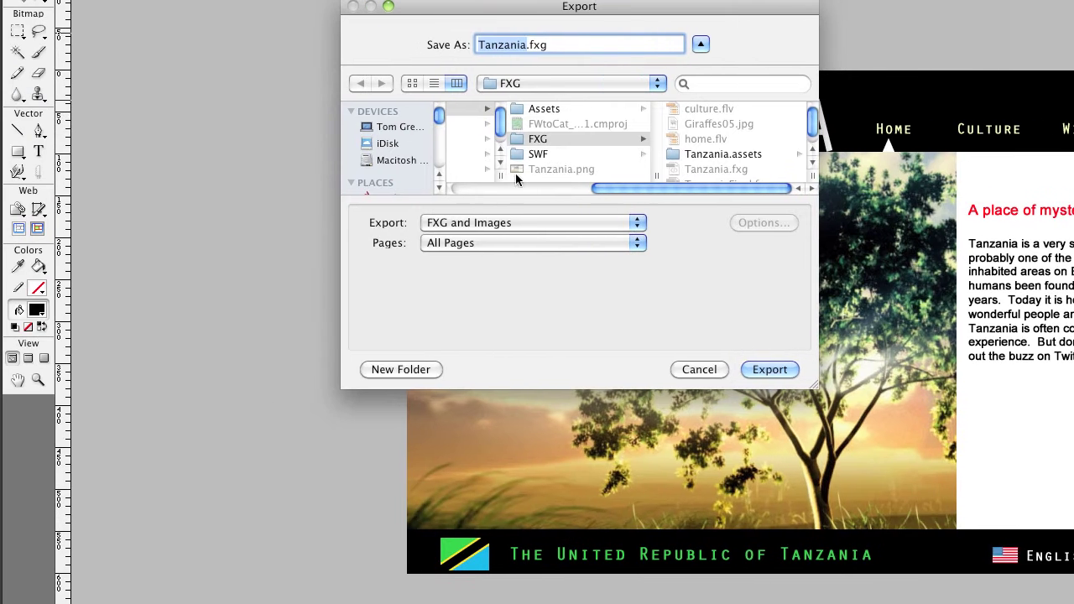
pyautogui.click(215, 144)
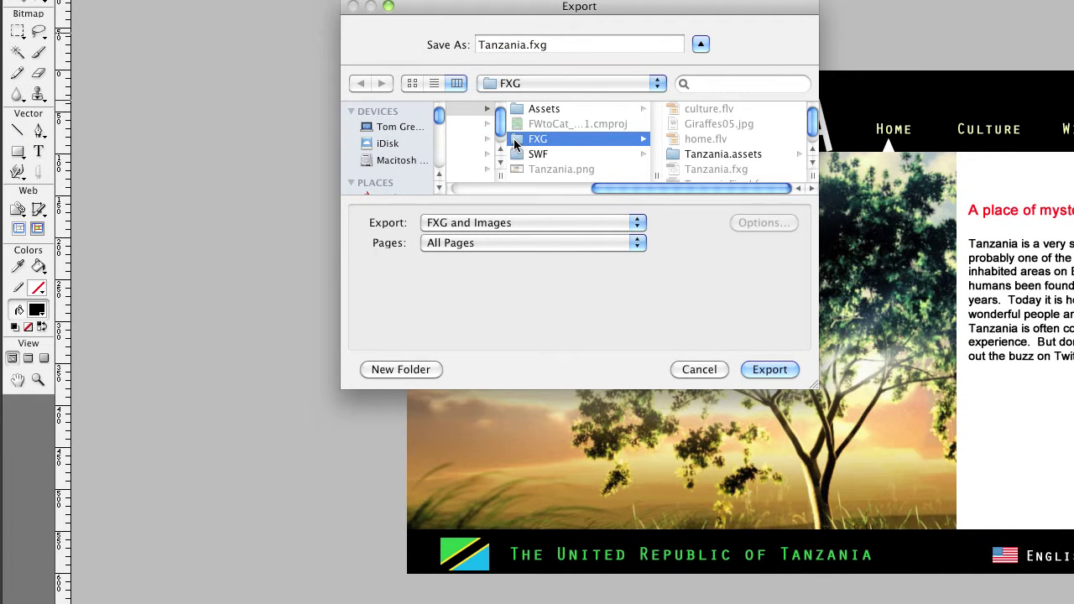
pyautogui.click(761, 369)
pyautogui.click(702, 368)
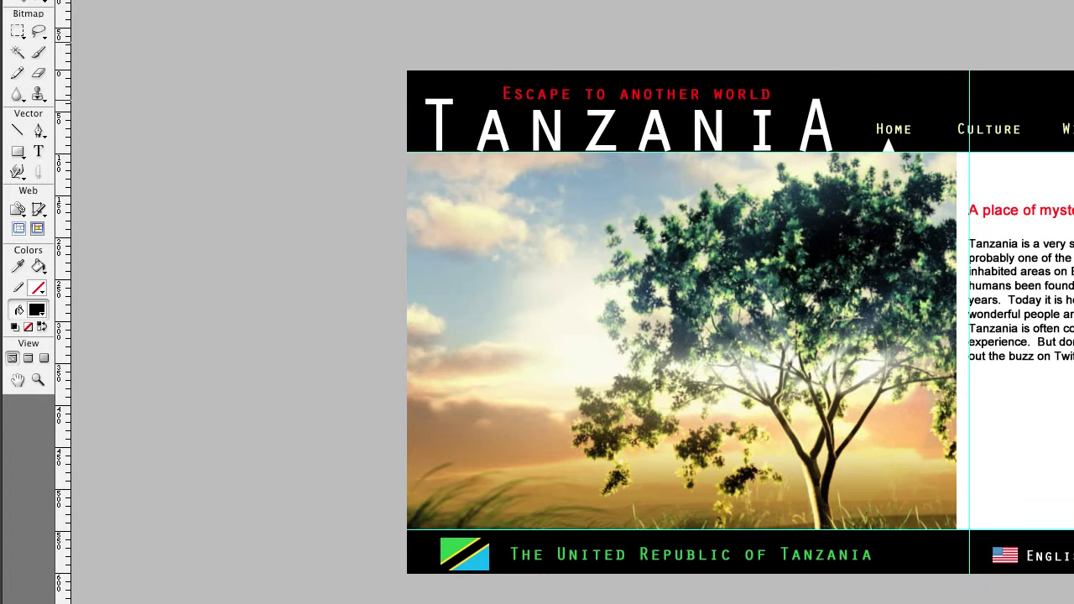
# Step: Quit Fireworks without saving the changes to Tanzania.png
pyautogui.click(138, 0)
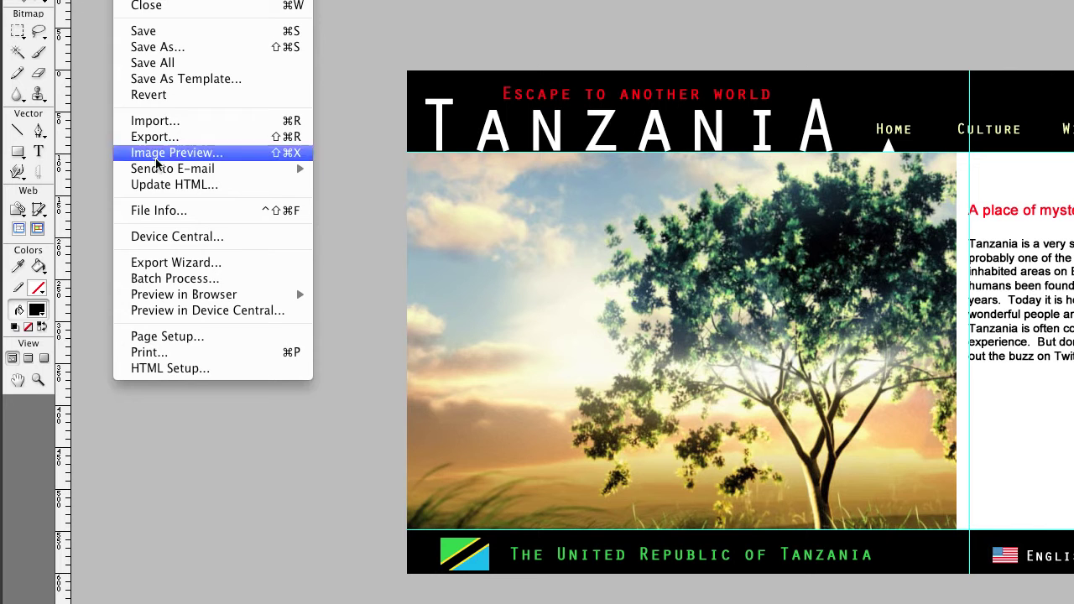
pyautogui.moveTo(67, 0)
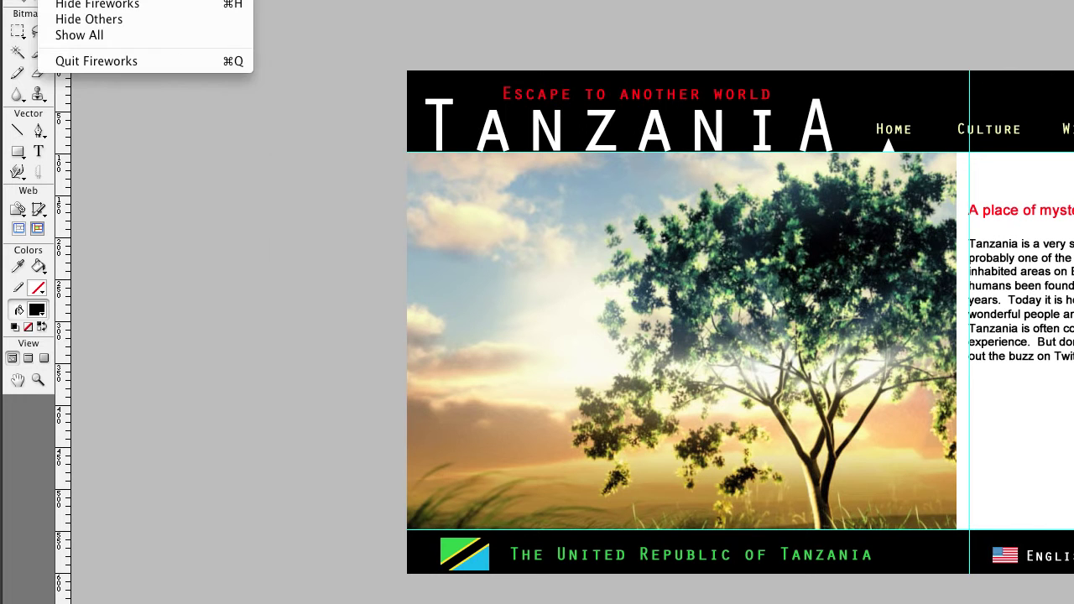
pyautogui.click(120, 62)
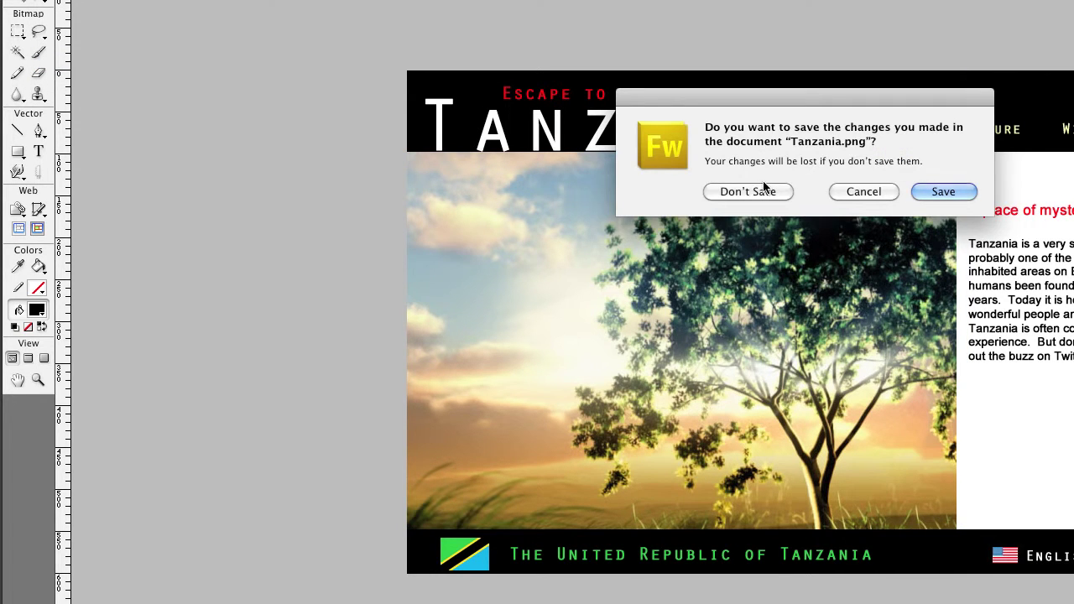
pyautogui.click(761, 192)
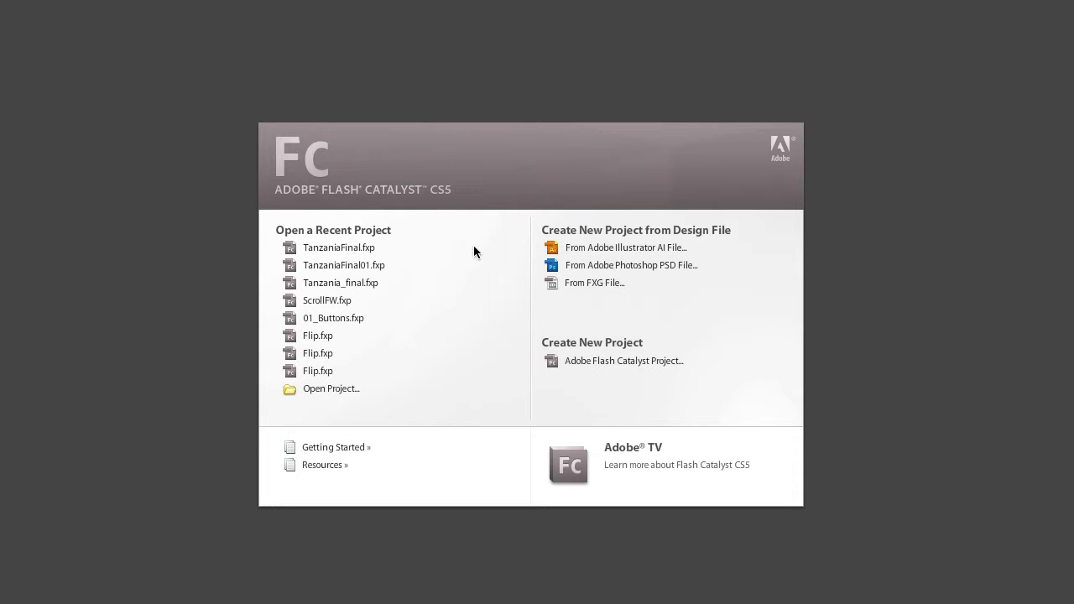
# Step: In Flash Catalyst, create a new project from Tanzania.fxg in the Desktop's WebDesignTuts/Part_Four/FXG folder and dismiss the import report
pyautogui.click(556, 284)
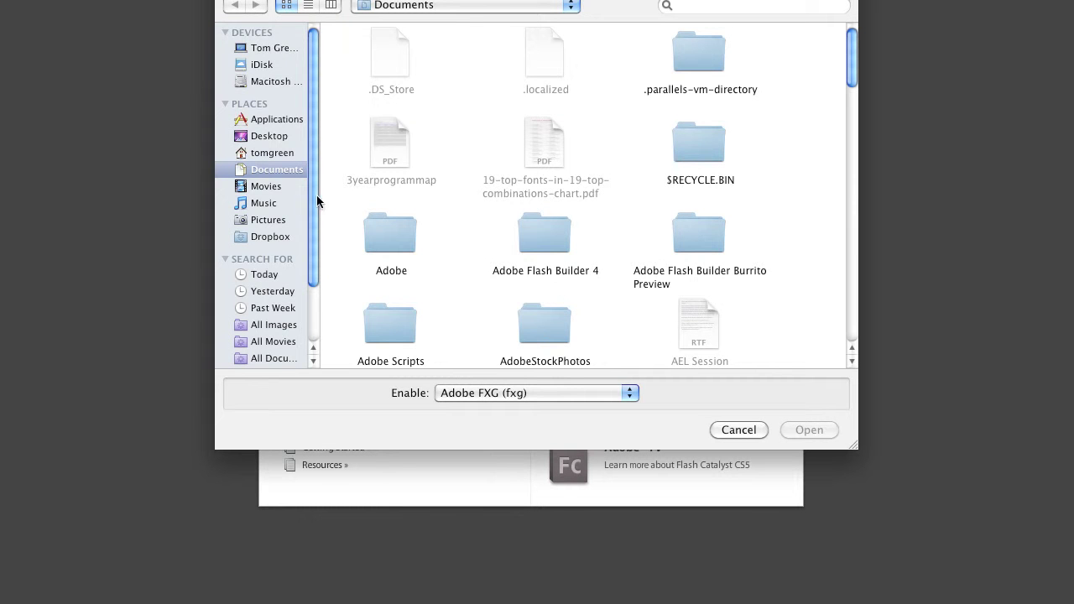
pyautogui.click(256, 138)
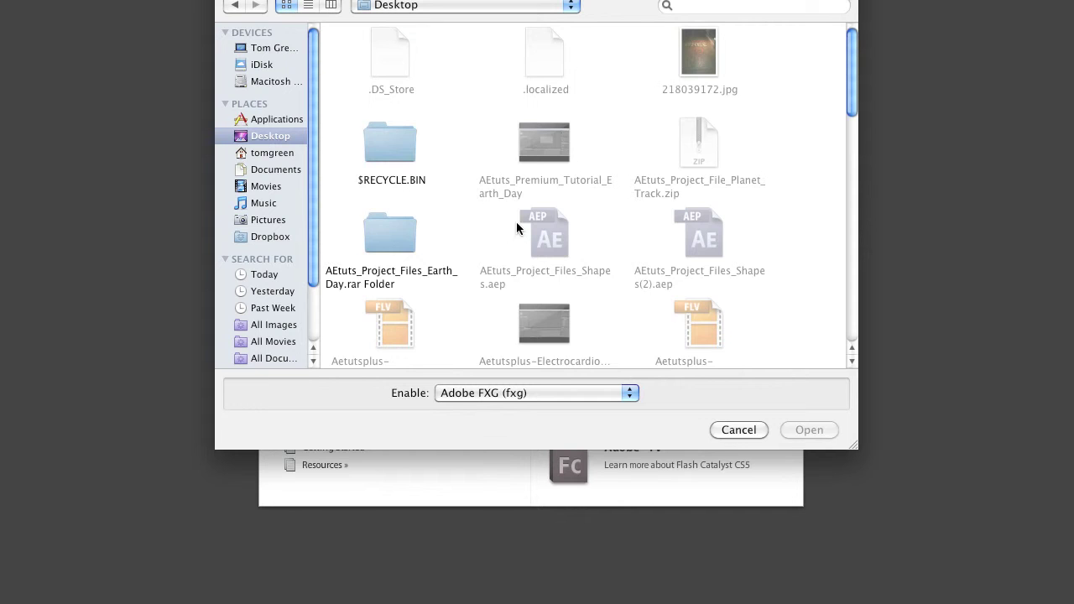
pyautogui.scroll(-10, 516, 225)
pyautogui.doubleClick(682, 319)
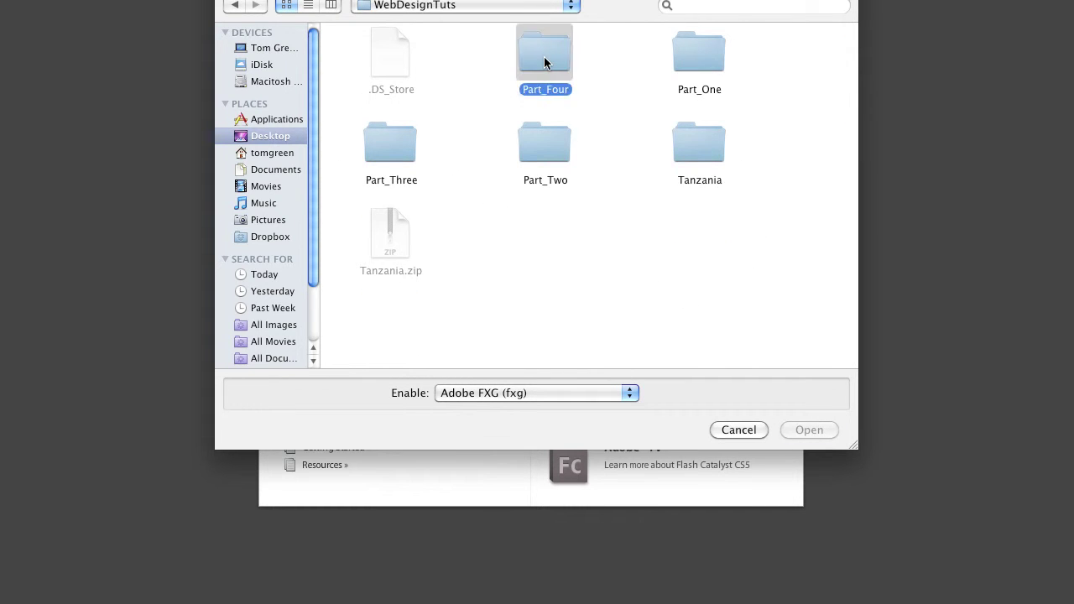
pyautogui.doubleClick(544, 56)
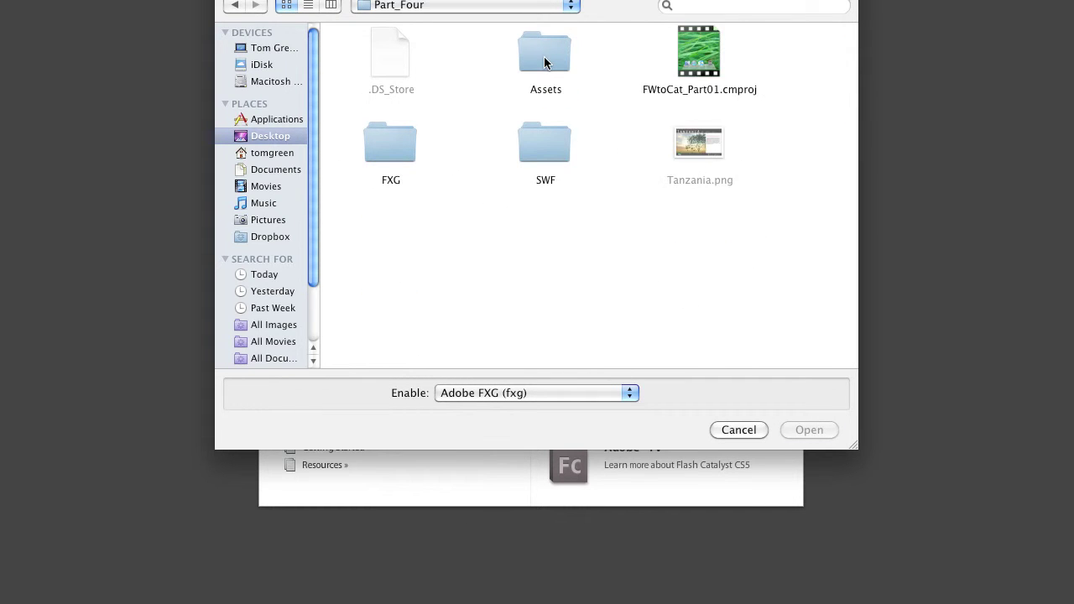
pyautogui.doubleClick(377, 156)
pyautogui.click(687, 156)
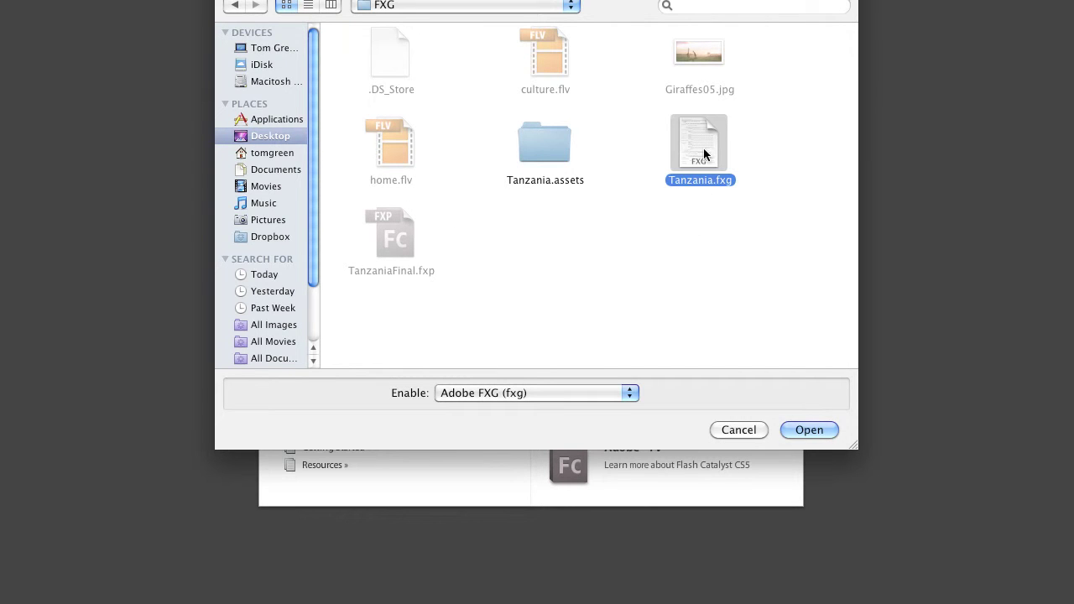
pyautogui.doubleClick(698, 150)
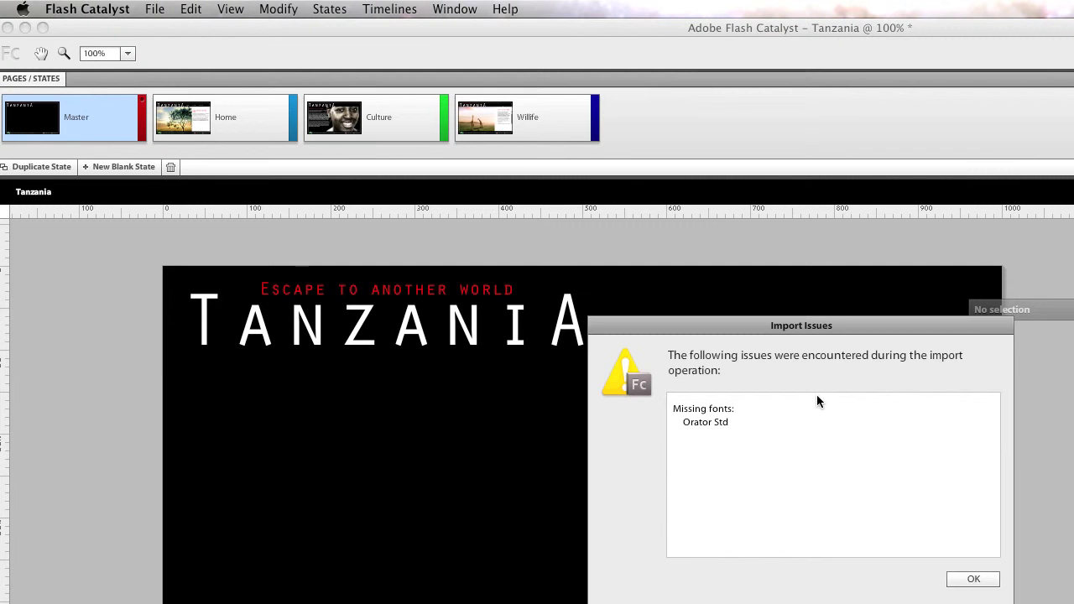
pyautogui.click(970, 581)
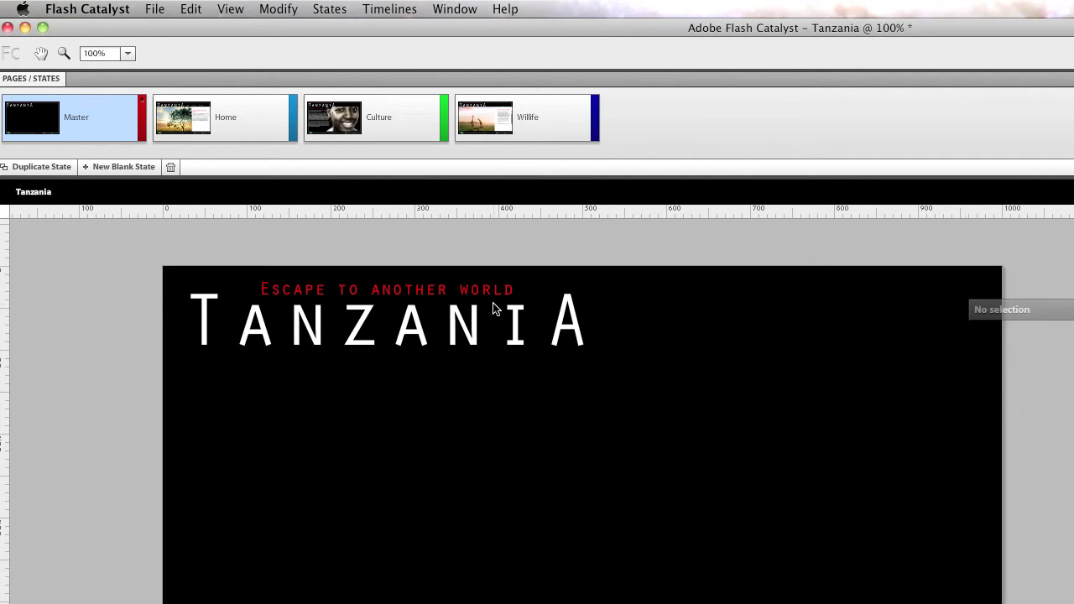
# Step: Check the font and style options of the "Escape to another world" text on the Master page
pyautogui.click(310, 296)
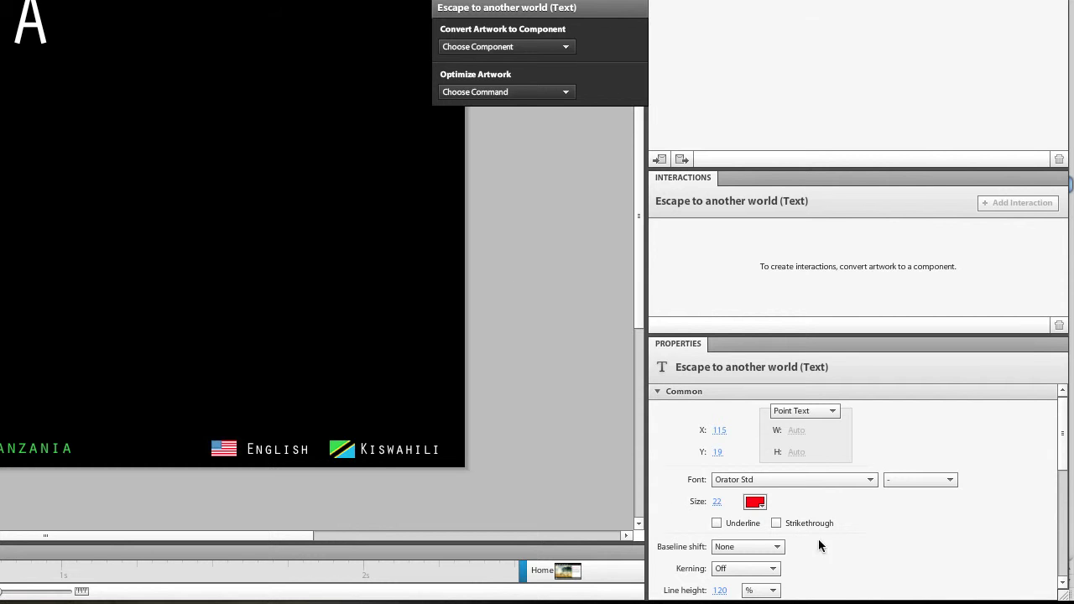
pyautogui.click(932, 480)
pyautogui.click(919, 495)
pyautogui.click(329, 249)
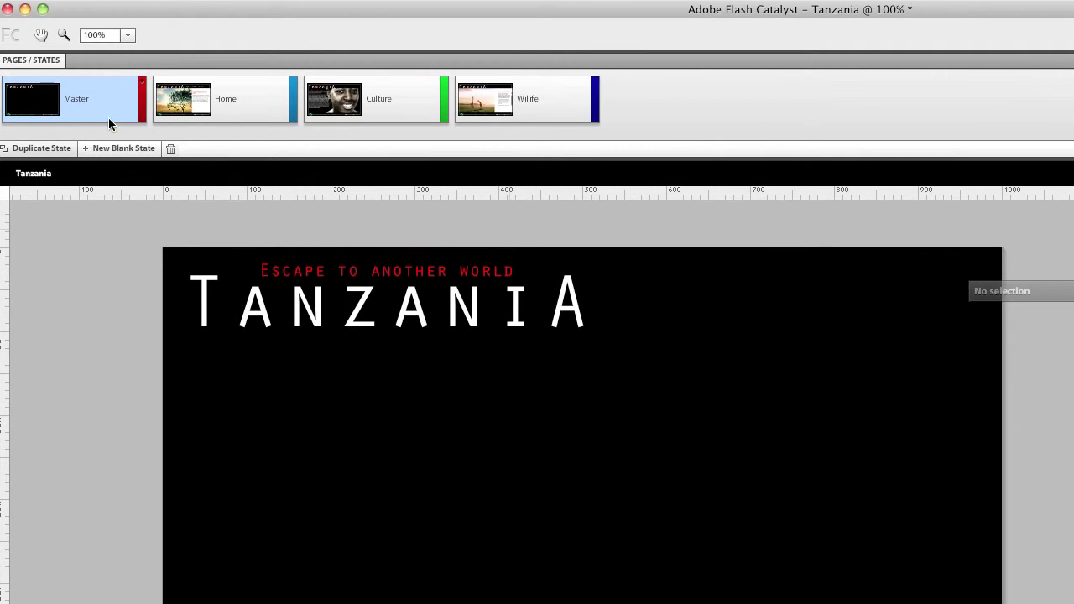
# Step: Look through the imported Home, Culture and Willife pages
pyautogui.click(217, 102)
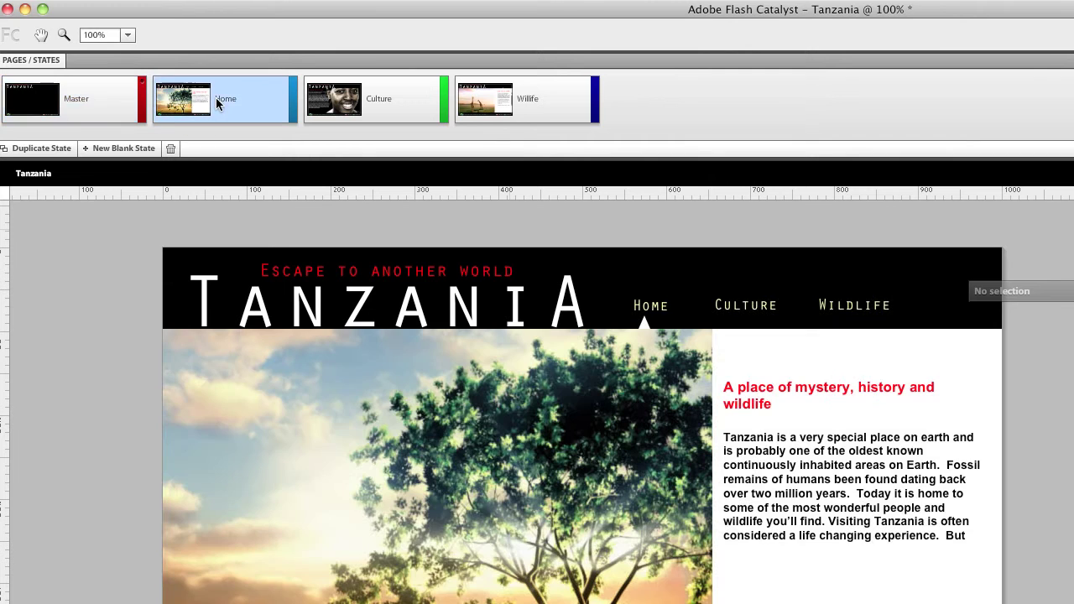
pyautogui.click(382, 112)
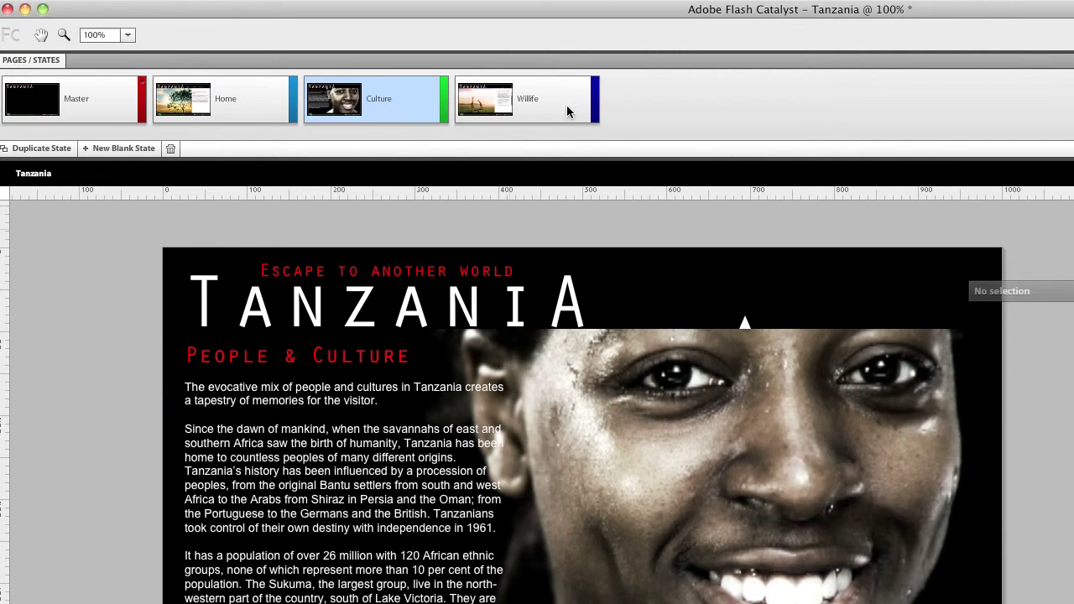
pyautogui.click(523, 102)
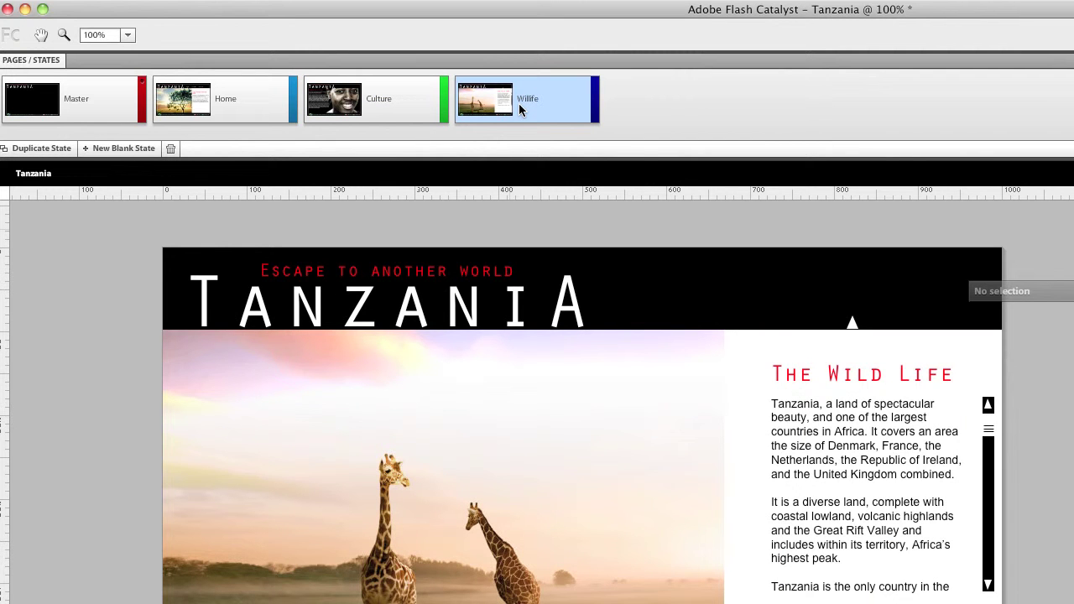
pyautogui.click(395, 109)
# Step: Delete the tree image that serves as the video placeholder on the Home page
pyautogui.click(259, 104)
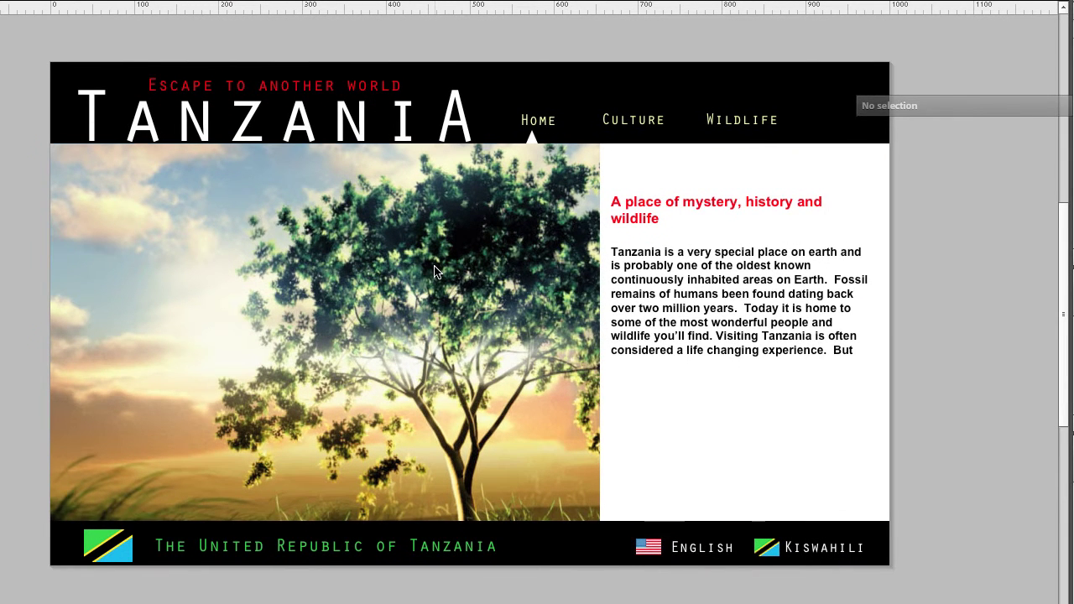
pyautogui.click(434, 272)
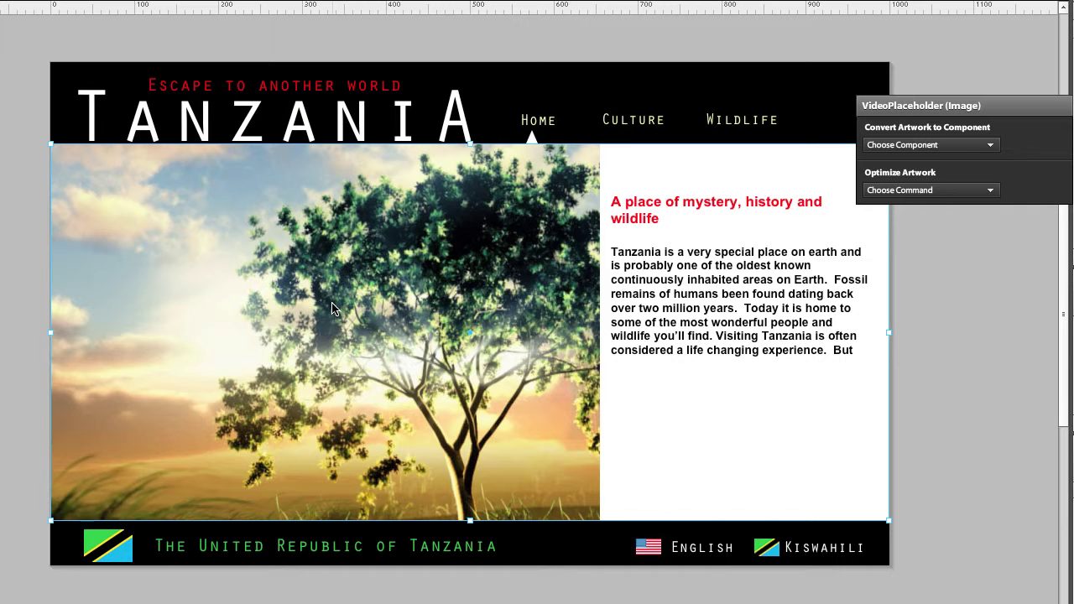
pyautogui.press('Delete')
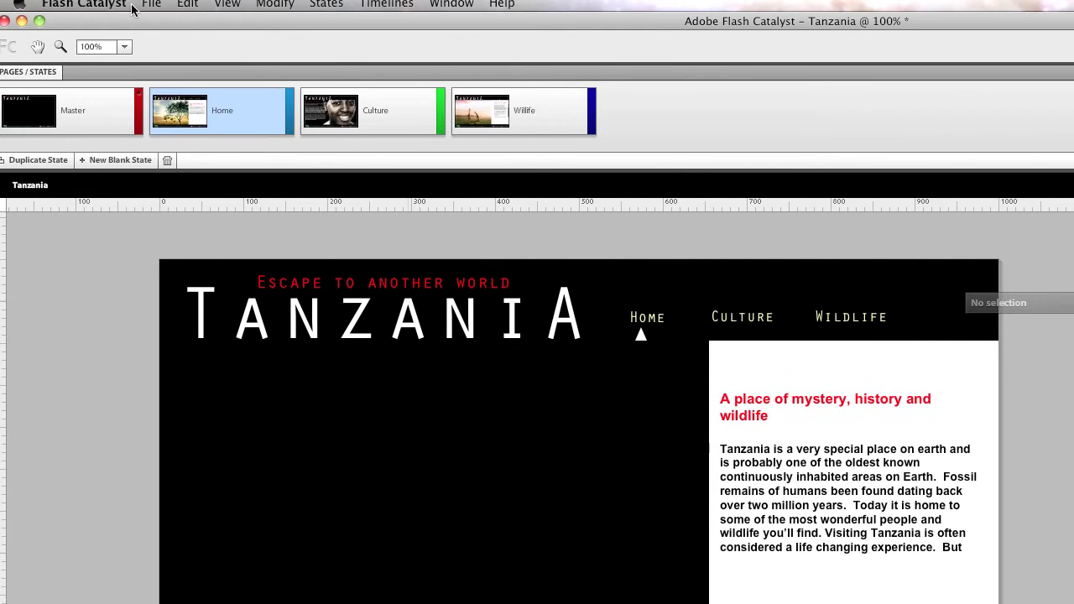
# Step: Import the home.flv video into the Home page and move it down to just below the header, at about Y 99
pyautogui.click(147, 3)
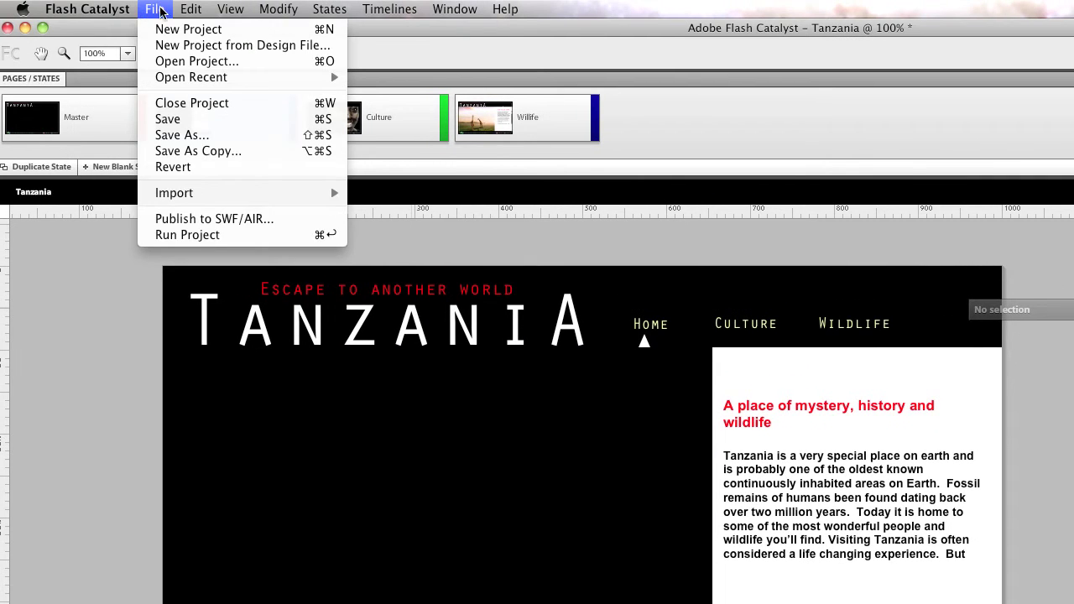
pyautogui.moveTo(187, 195)
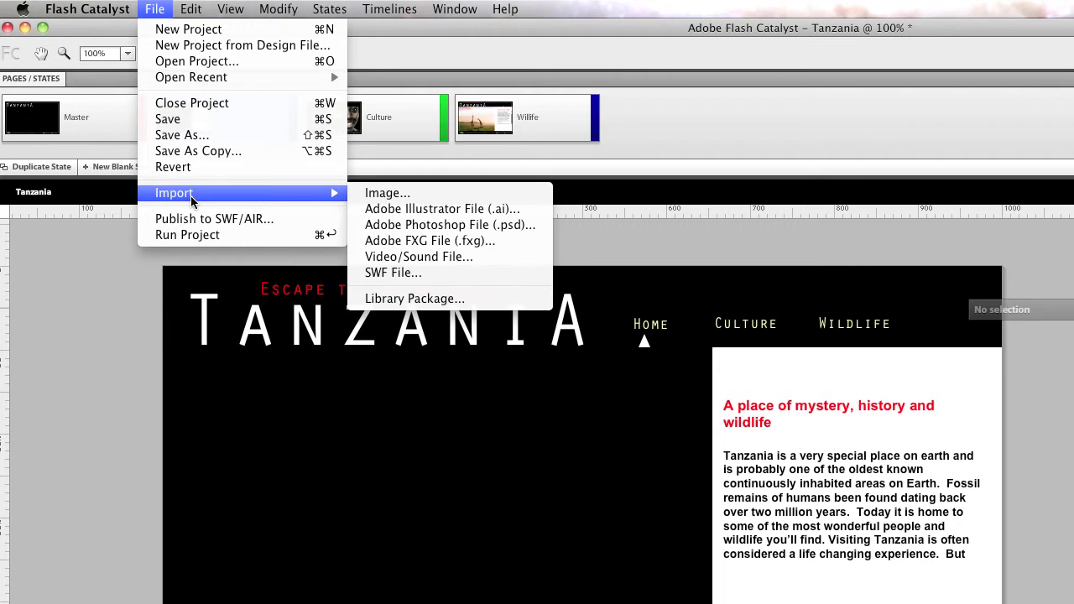
pyautogui.click(435, 258)
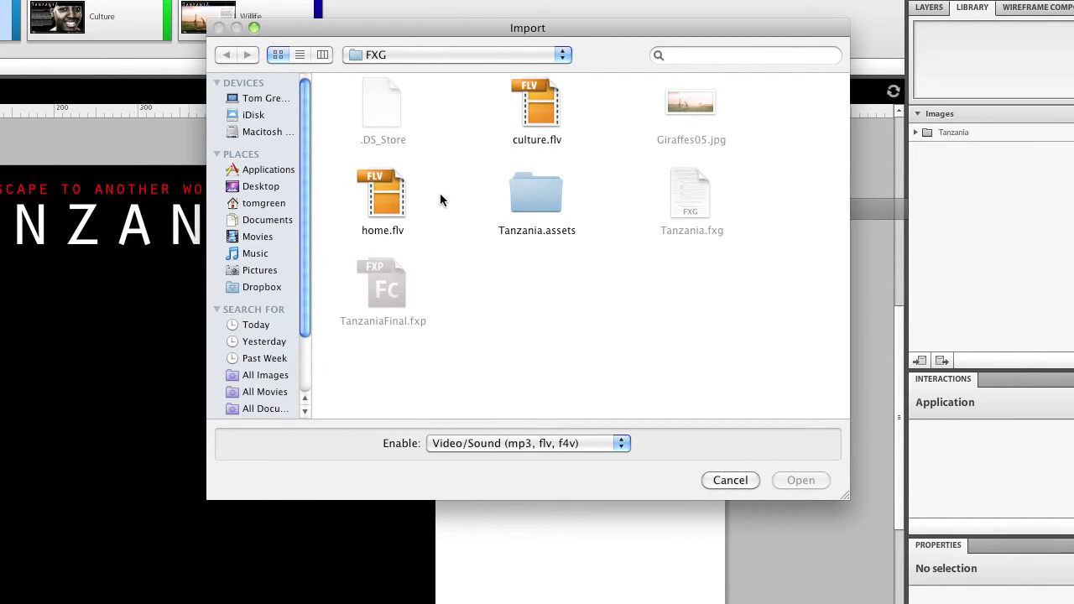
pyautogui.click(388, 203)
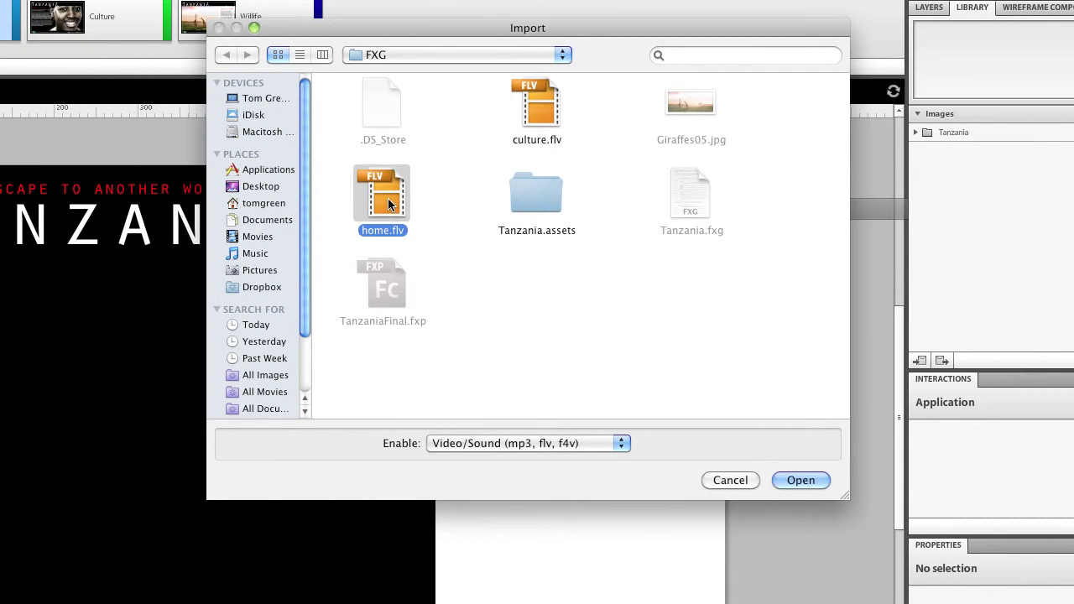
pyautogui.click(799, 477)
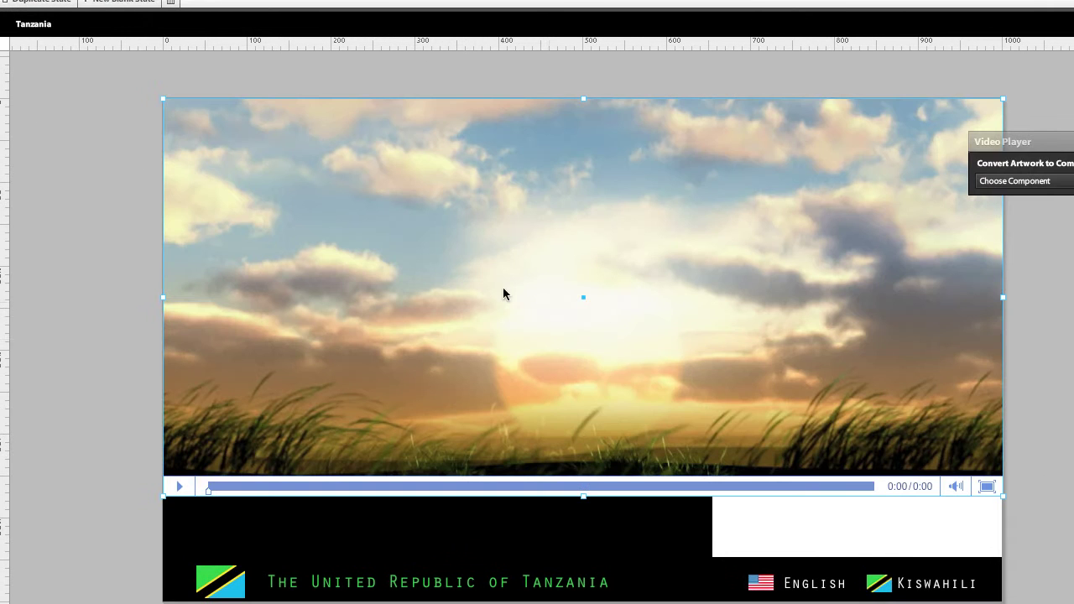
pyautogui.moveTo(493, 284); pyautogui.dragTo(493, 366)
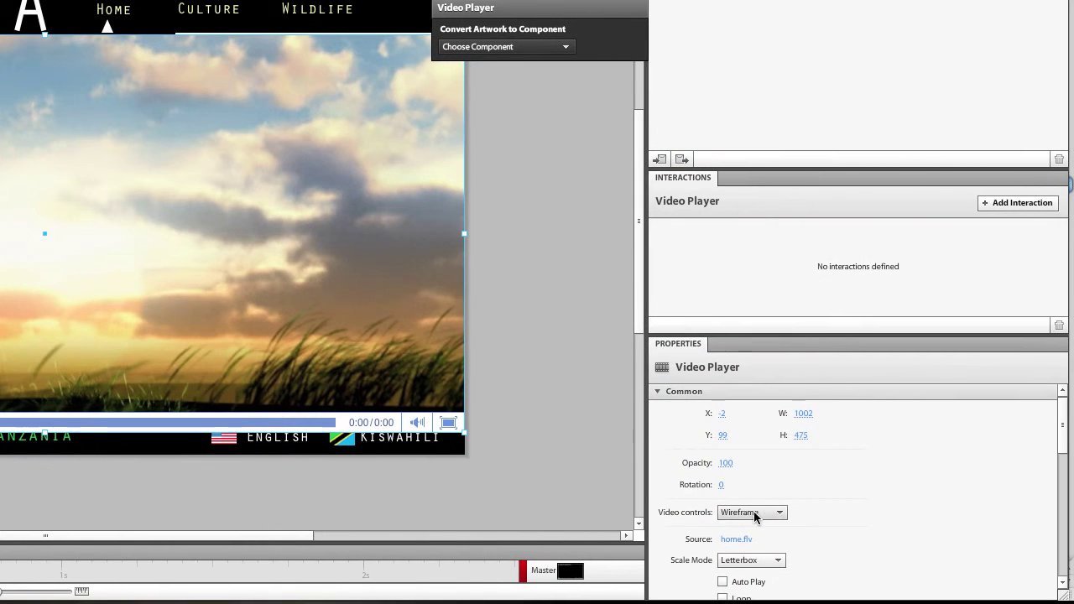
# Step: Set the video player's controls to None and open its X position for editing
pyautogui.click(754, 514)
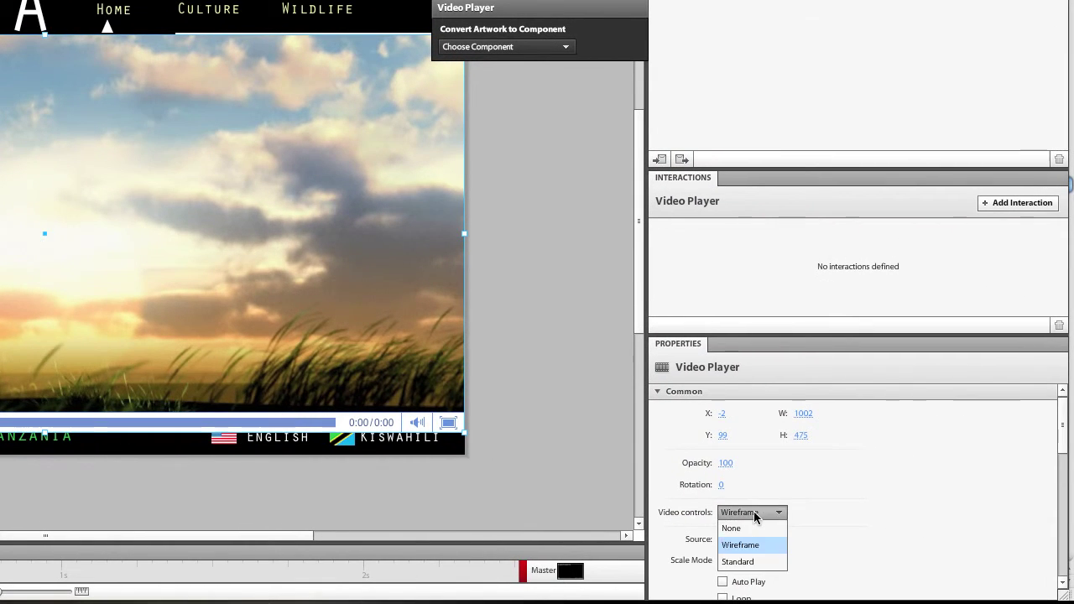
pyautogui.click(739, 531)
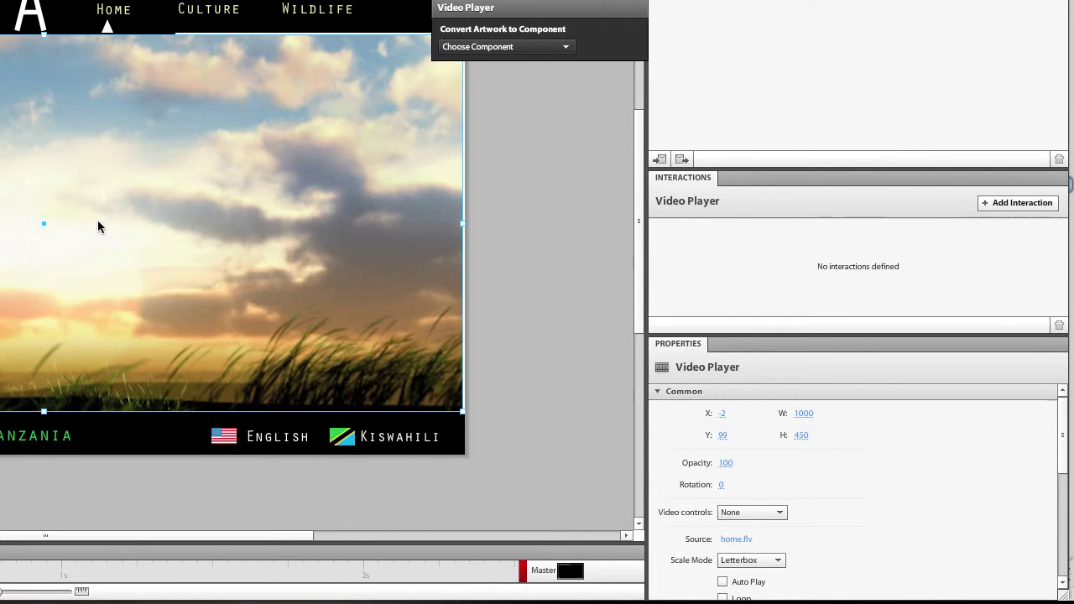
pyautogui.click(722, 413)
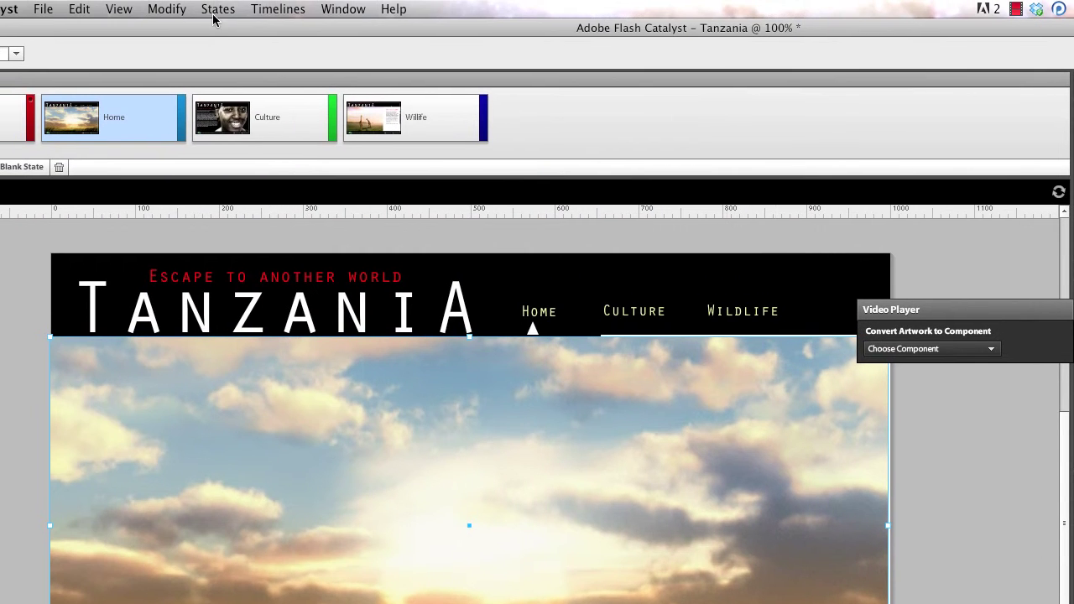
# Step: Send the Home page's video player to the back so it sits behind the text artwork
pyautogui.click(171, 10)
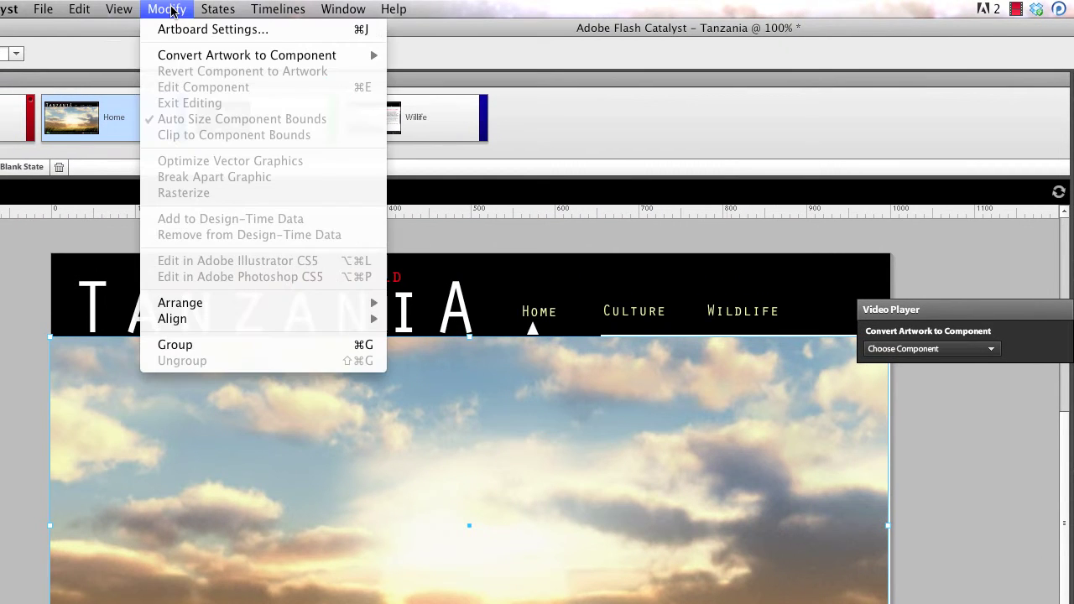
pyautogui.moveTo(196, 305)
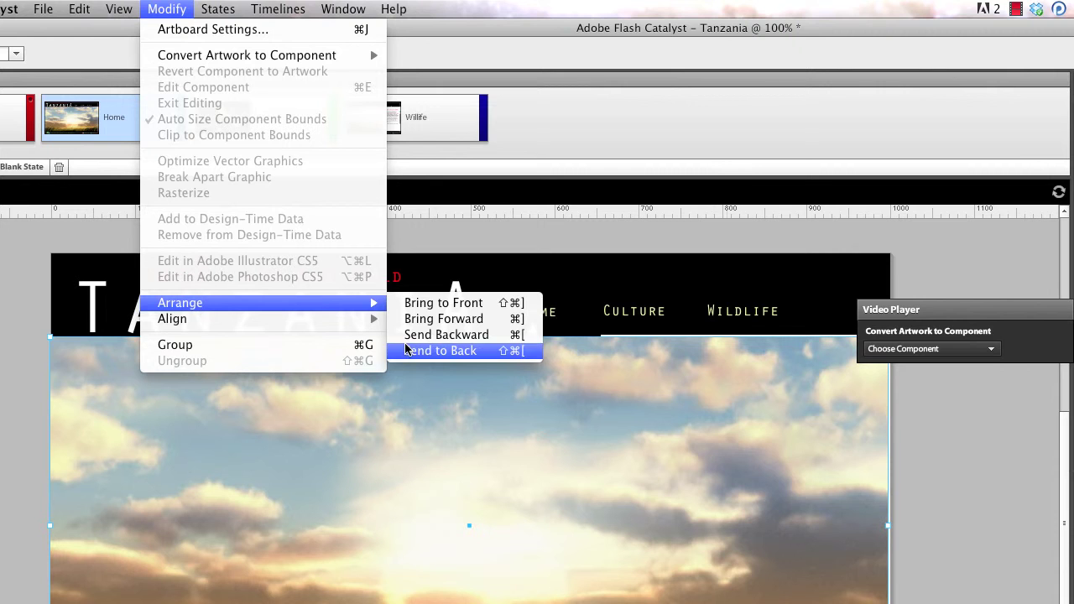
pyautogui.click(441, 351)
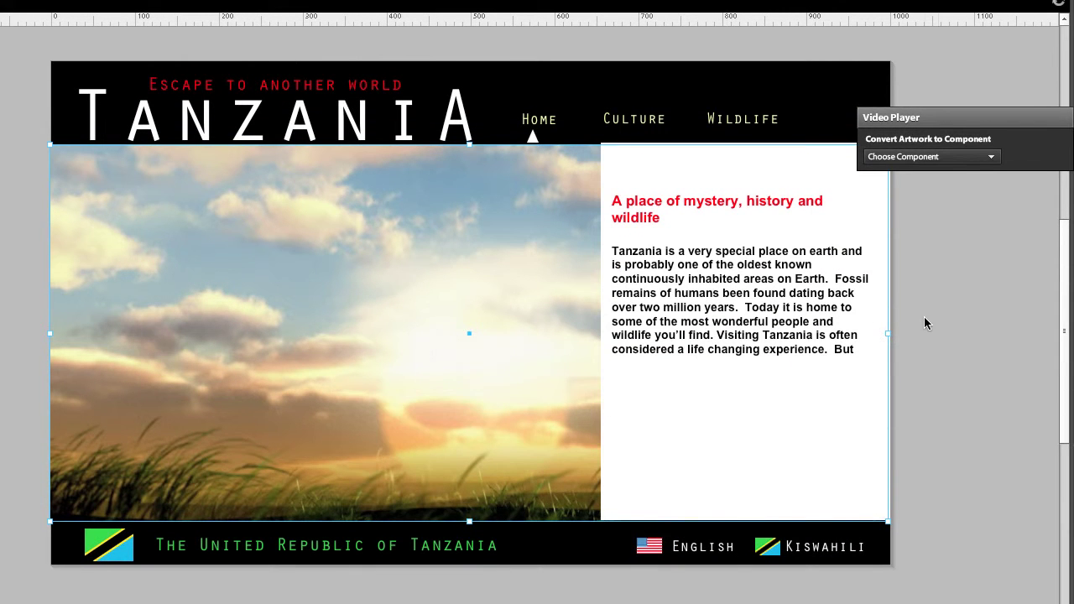
pyautogui.click(923, 317)
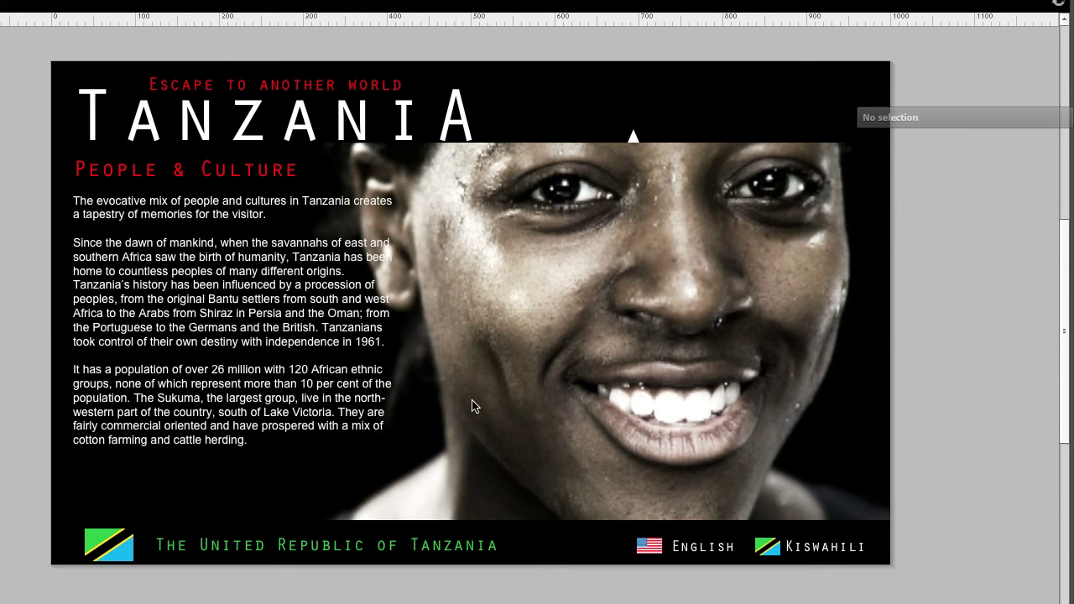
# Step: Replace the Culture page's video placeholder image with the imported culture.flv video
pyautogui.click(638, 396)
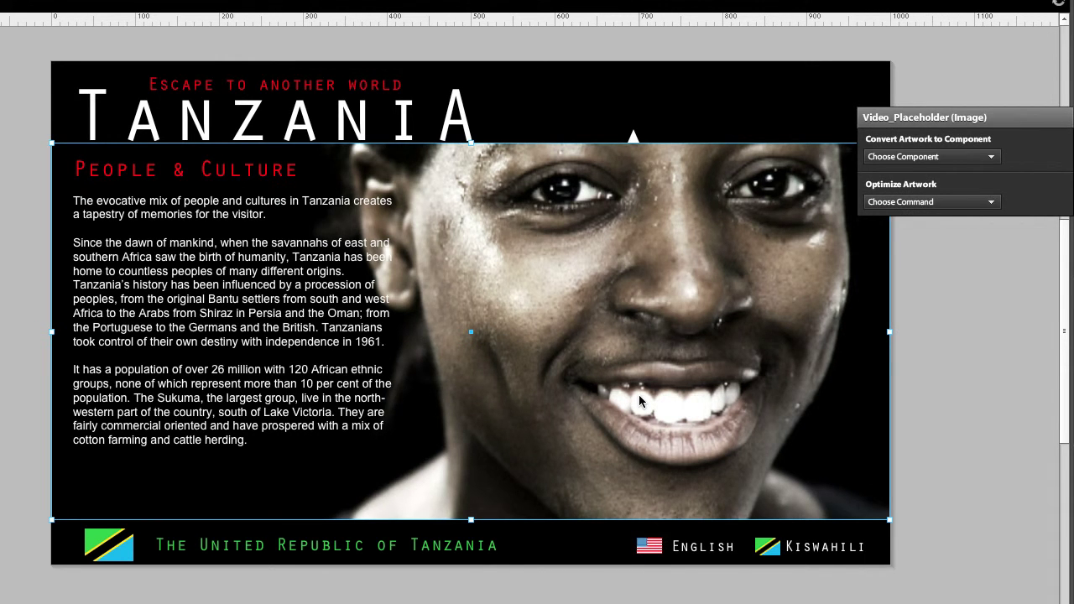
pyautogui.press('Delete')
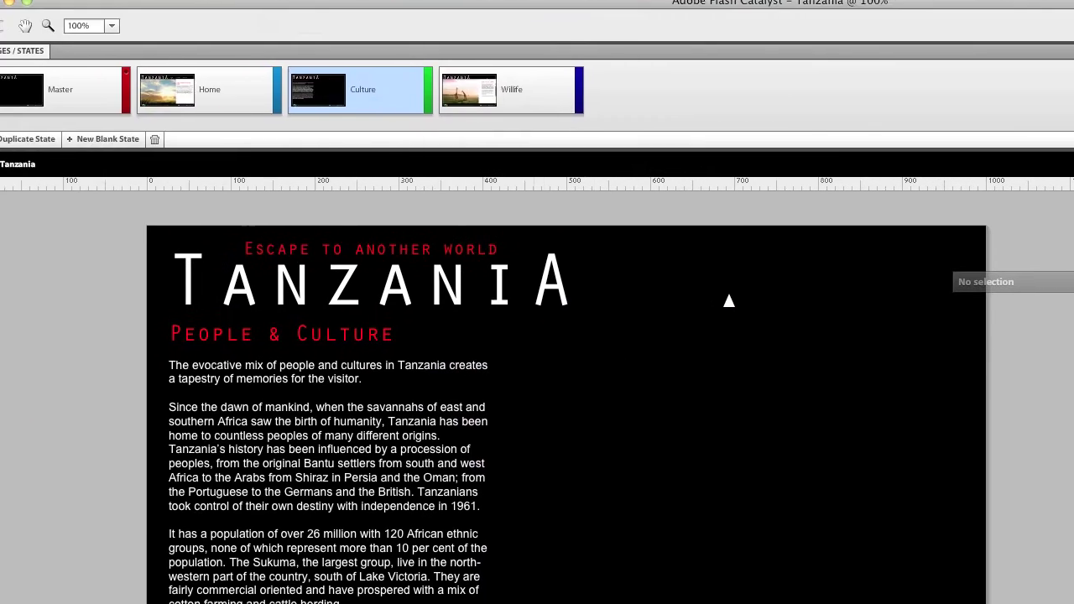
pyautogui.click(155, 8)
pyautogui.moveTo(181, 190)
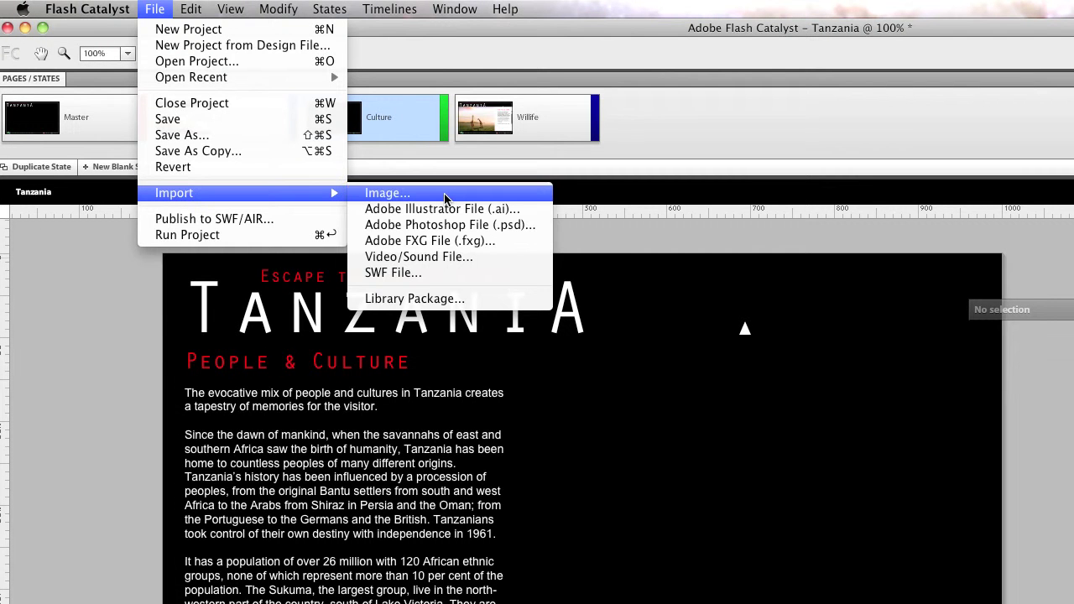
pyautogui.click(419, 257)
pyautogui.doubleClick(826, 215)
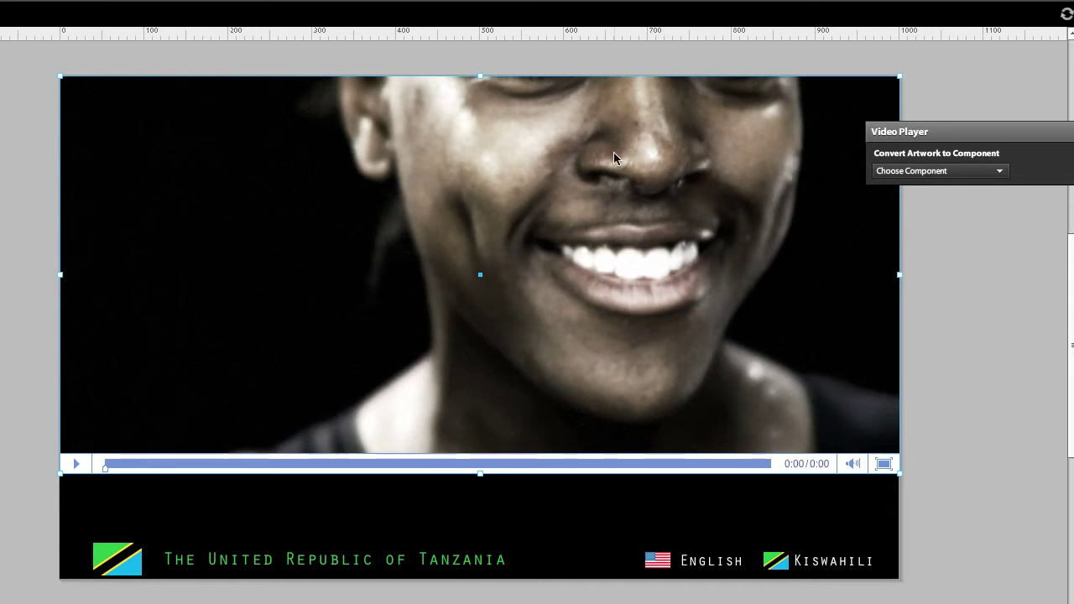
# Step: Move the culture video down to just below the header, at about X 4, Y 99
pyautogui.moveTo(613, 152); pyautogui.dragTo(622, 244)
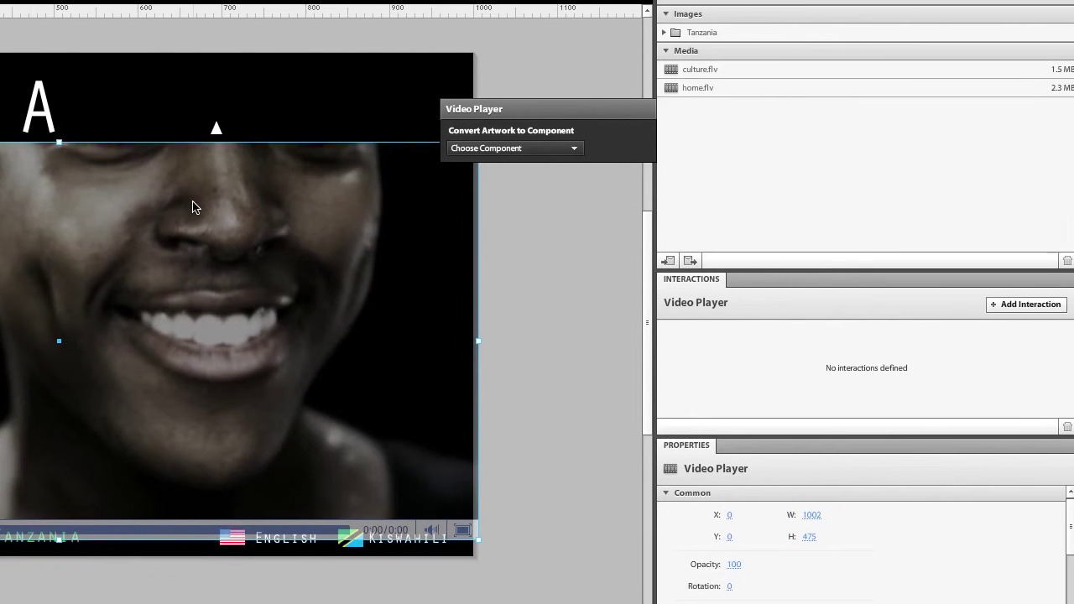
pyautogui.scroll(-1, 210, 209)
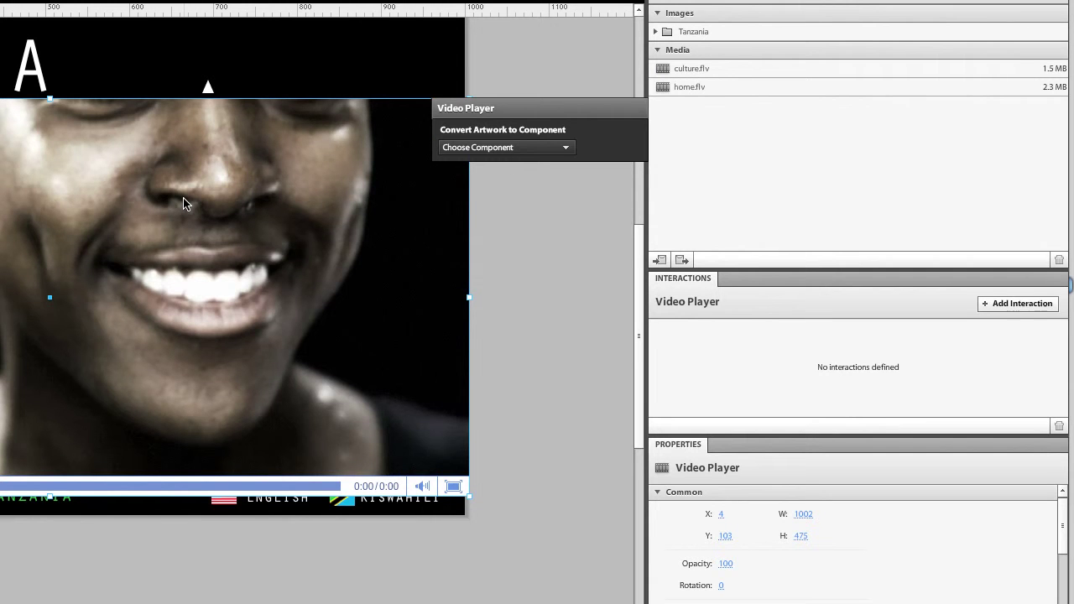
pyautogui.moveTo(184, 204); pyautogui.dragTo(184, 196)
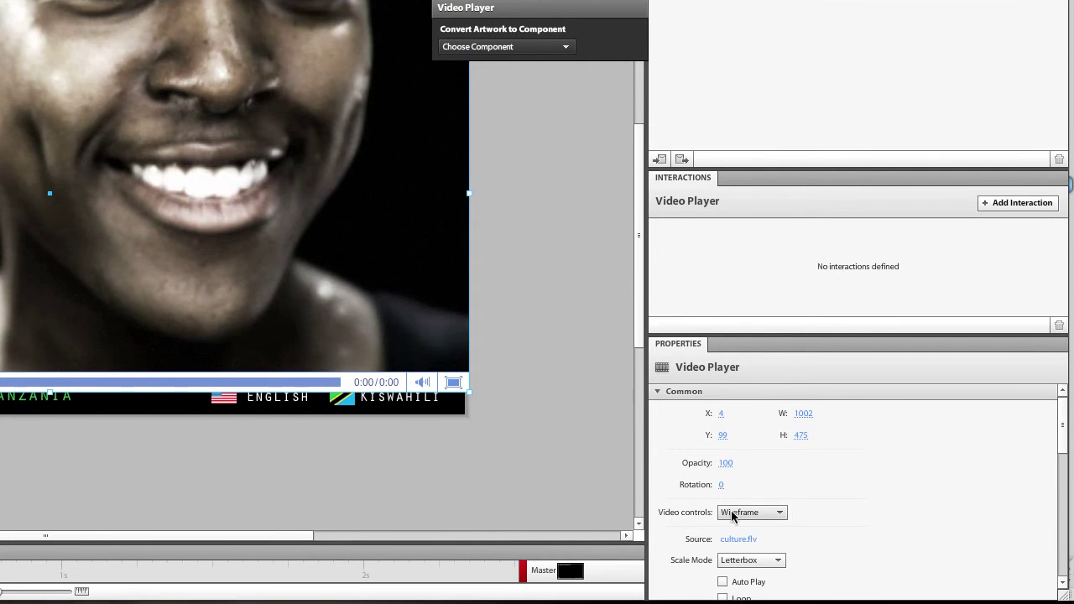
# Step: Set the culture video player's controls to None and turn on Auto Play
pyautogui.click(732, 513)
pyautogui.click(732, 539)
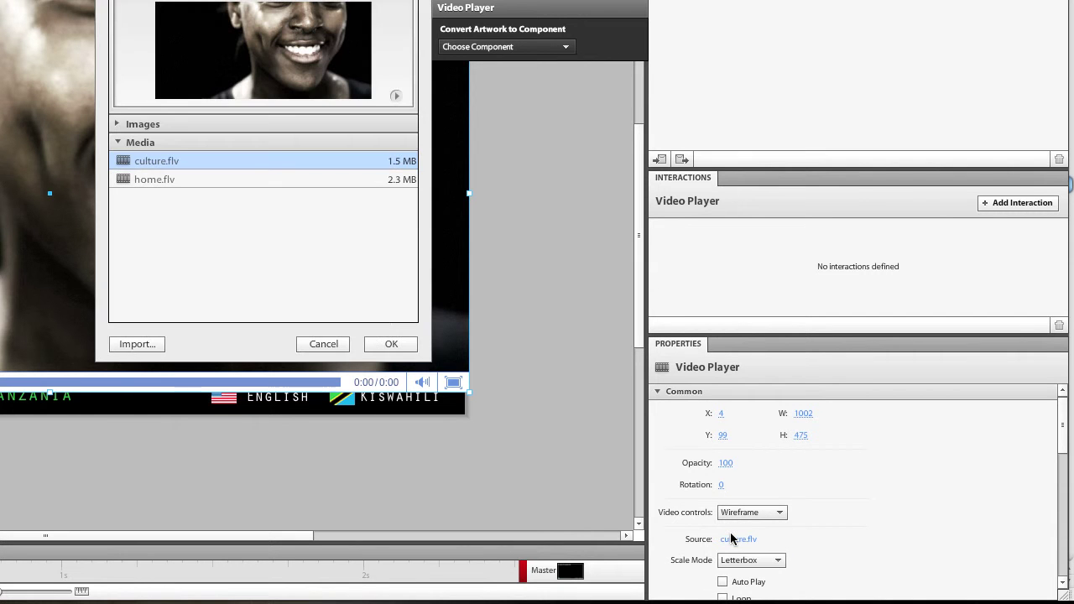
pyautogui.click(323, 344)
pyautogui.click(735, 512)
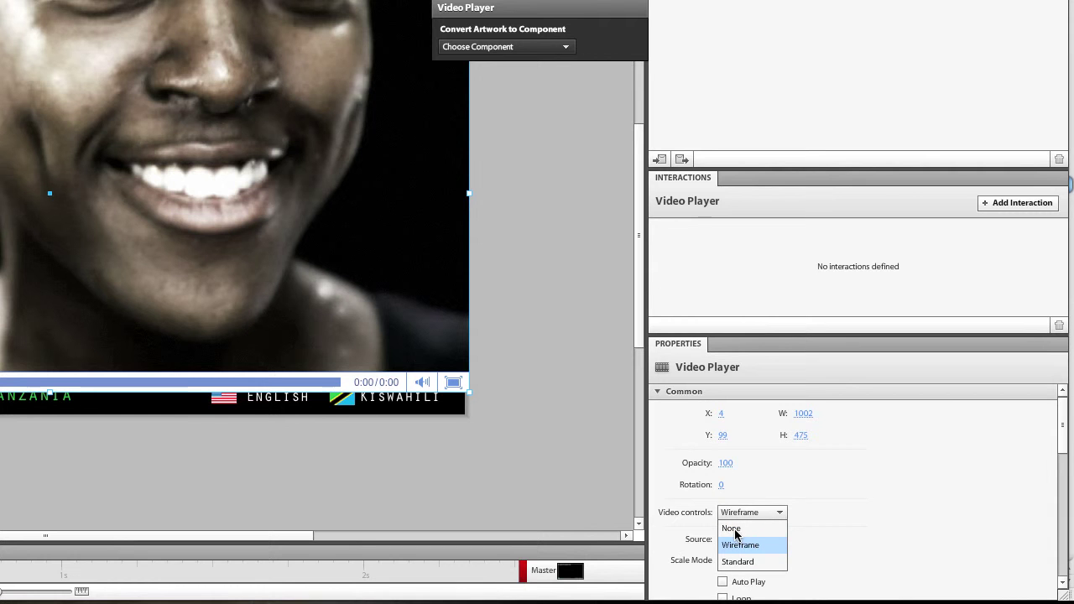
pyautogui.click(735, 530)
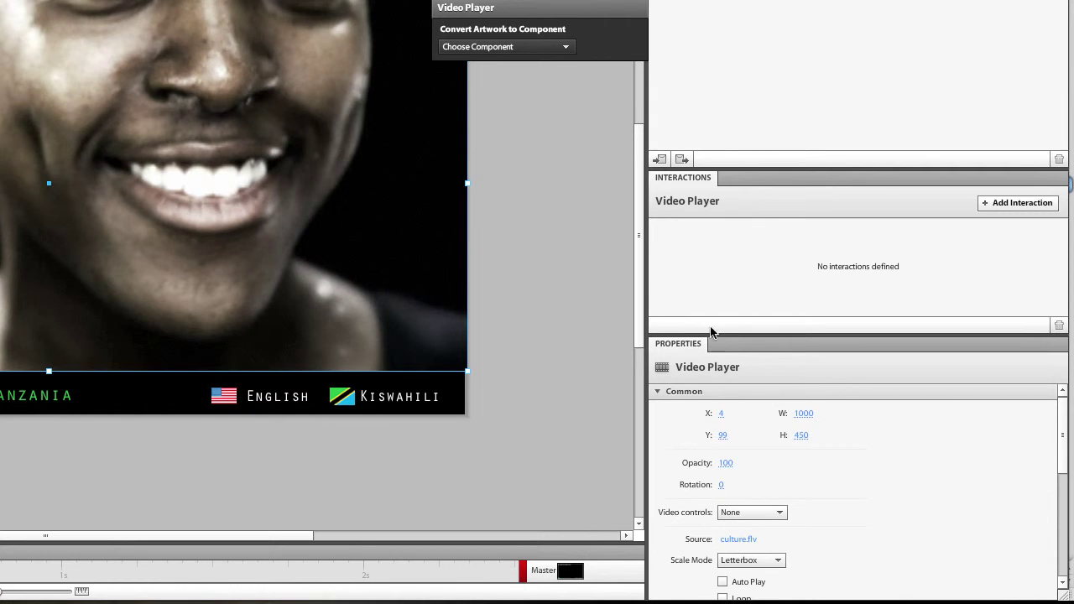
pyautogui.click(685, 180)
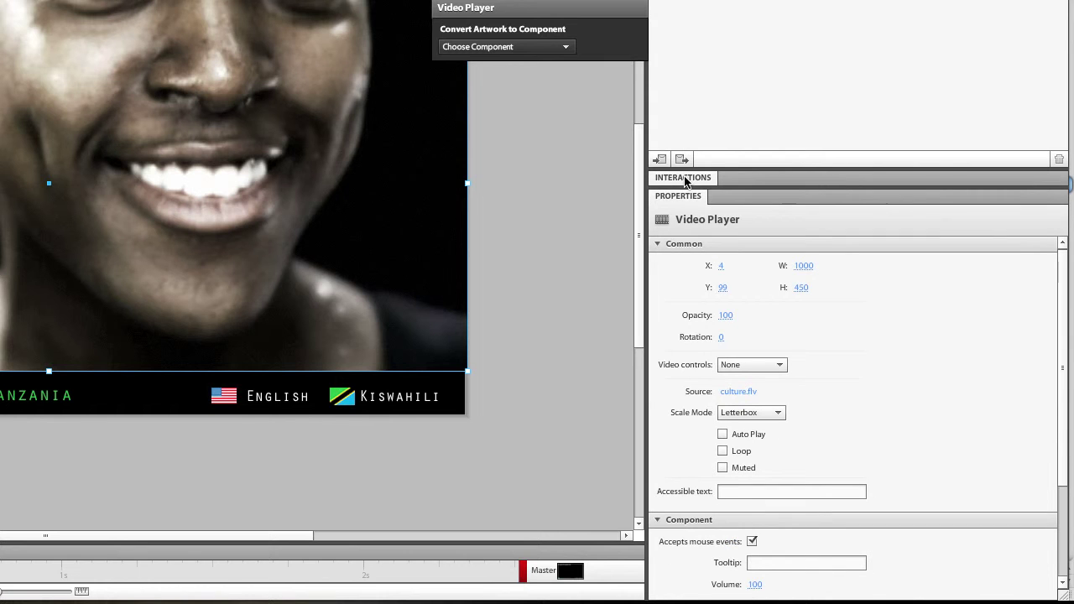
pyautogui.click(722, 434)
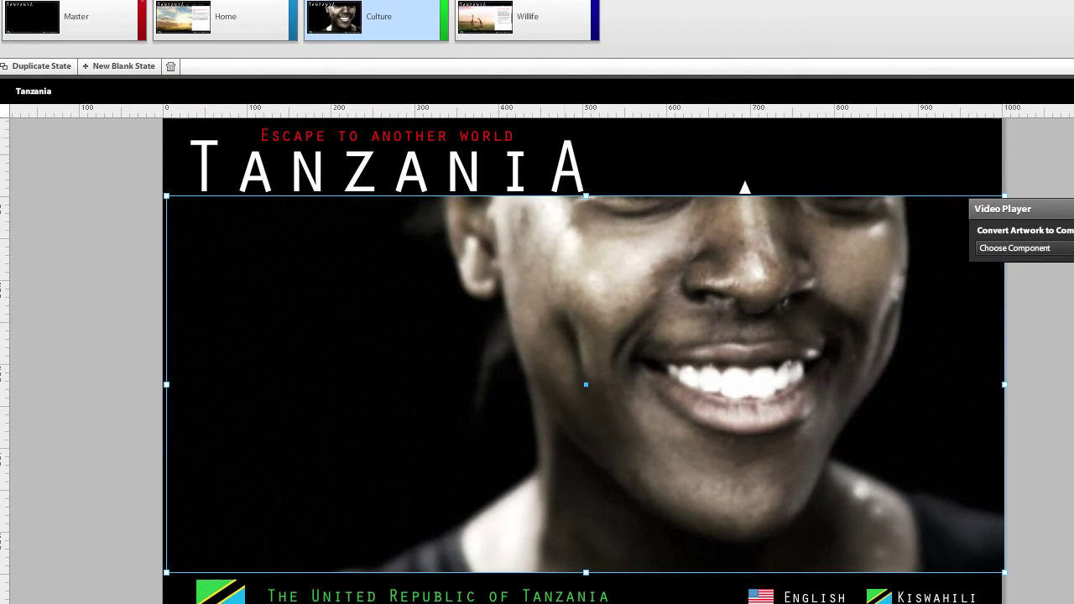
# Step: Send the culture video player to the back, behind the People & Culture text
pyautogui.click(0, 0)
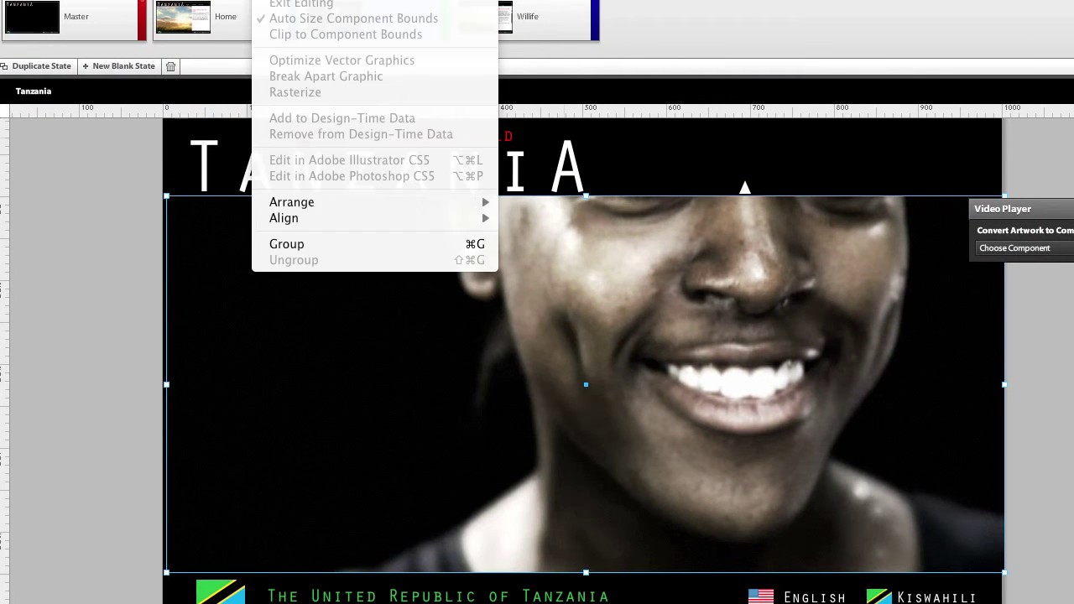
pyautogui.moveTo(294, 203)
pyautogui.click(535, 251)
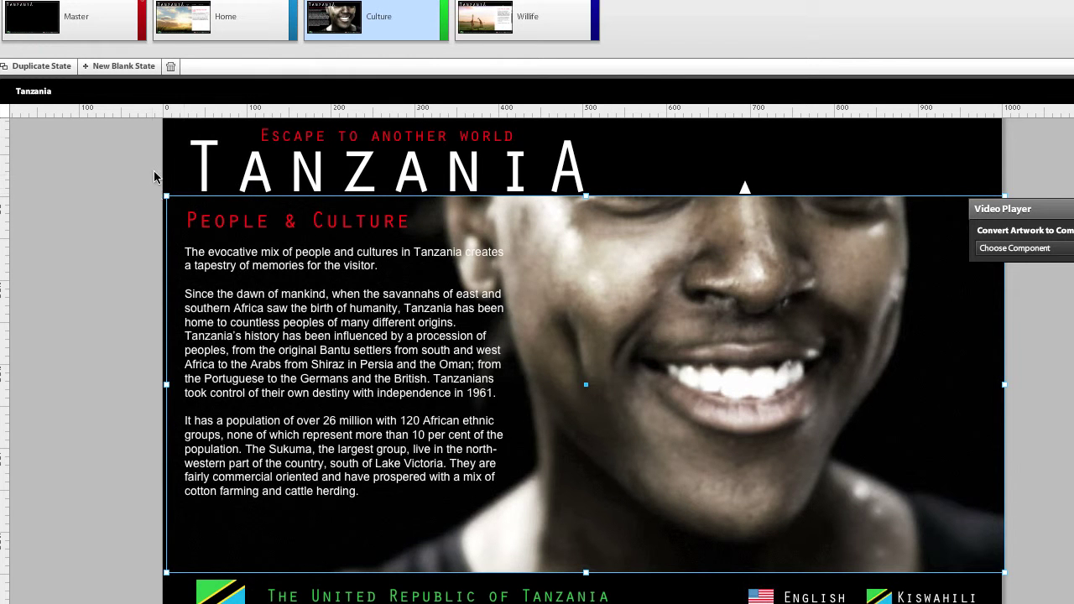
# Step: Place the home.flv video from the library on the Master page and move it below the header, at about X -1, Y 97
pyautogui.click(265, 16)
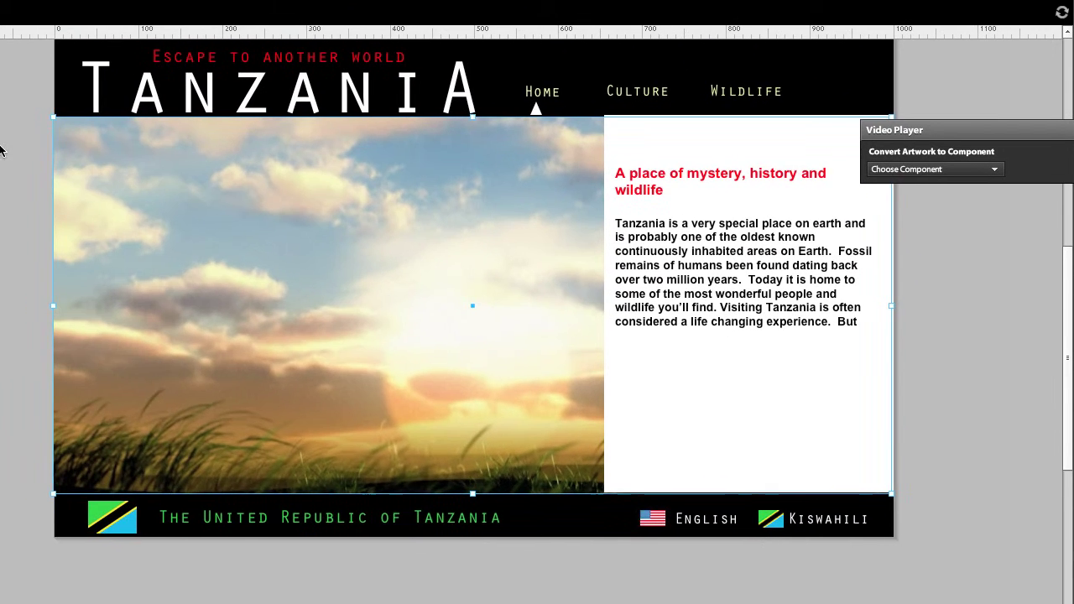
pyautogui.click(0, 149)
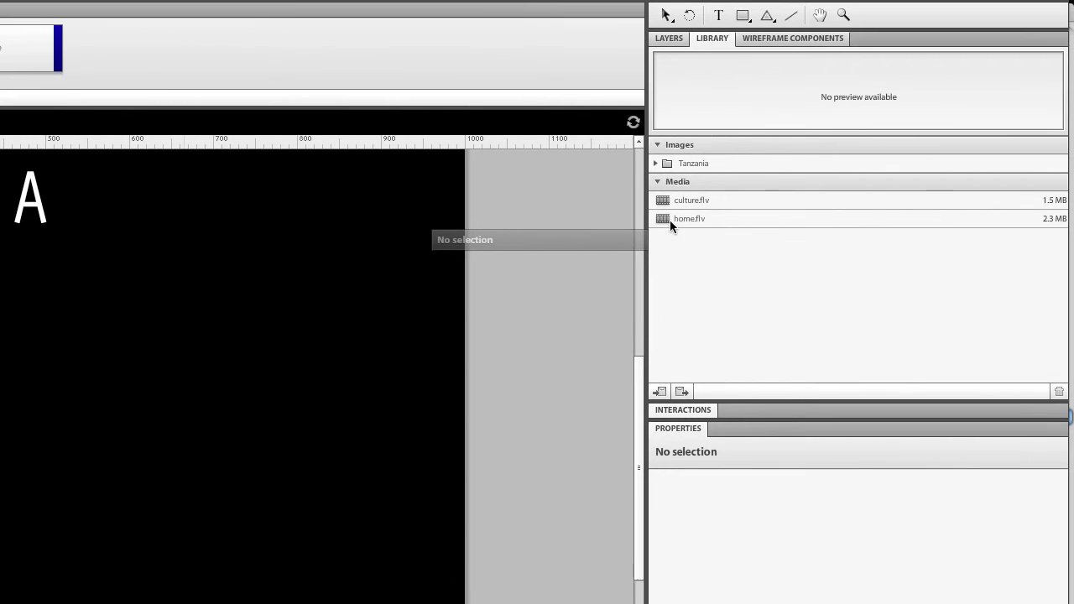
pyautogui.click(668, 218)
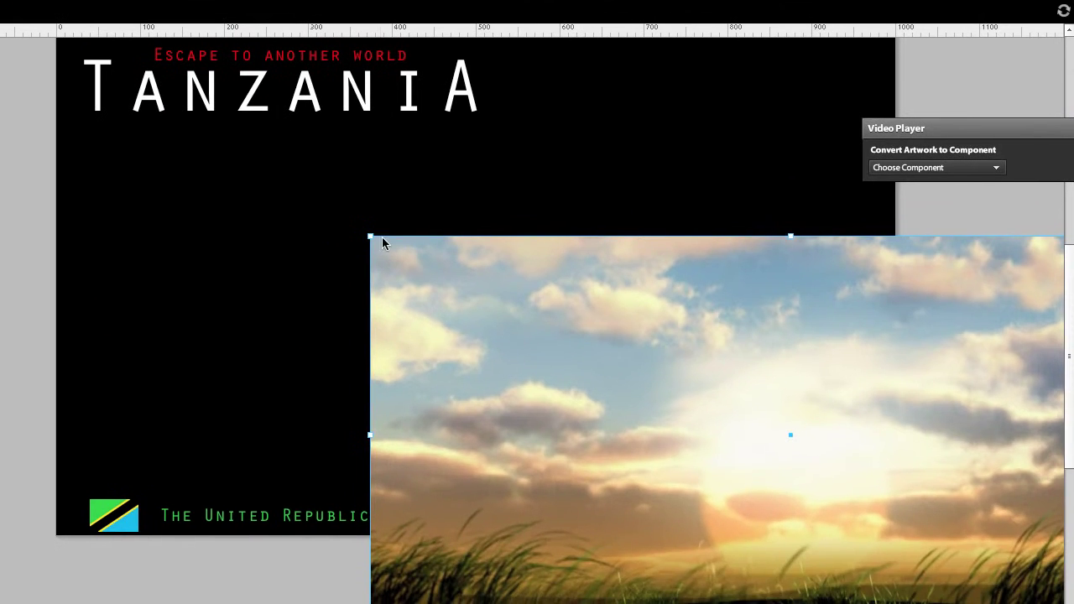
pyautogui.moveTo(504, 367); pyautogui.dragTo(190, 239)
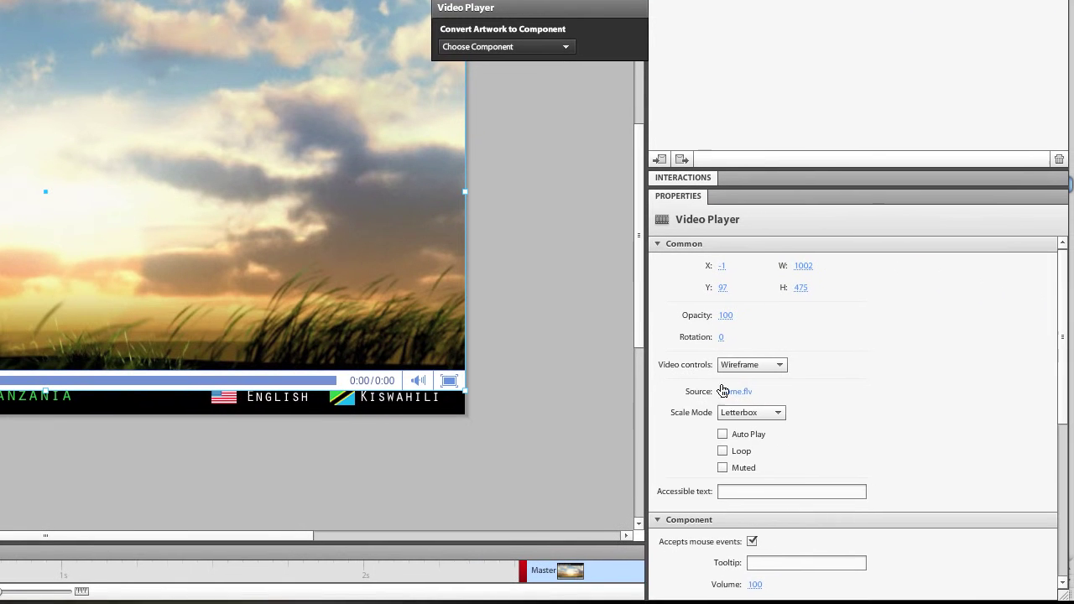
# Step: Set the Master page video player's controls to None and turn on Auto Play
pyautogui.click(752, 365)
pyautogui.click(731, 381)
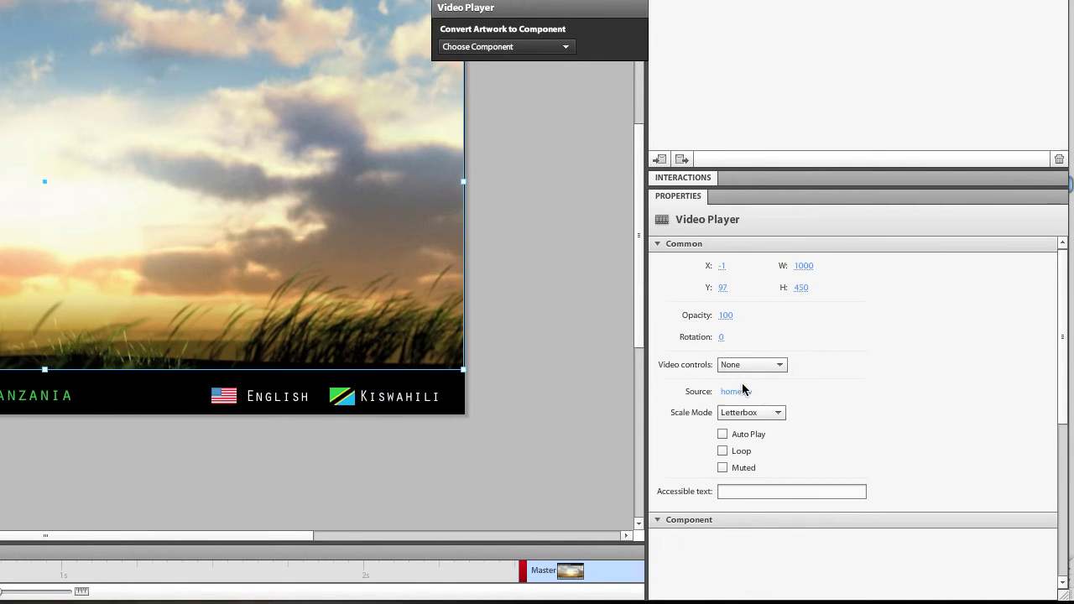
pyautogui.click(741, 439)
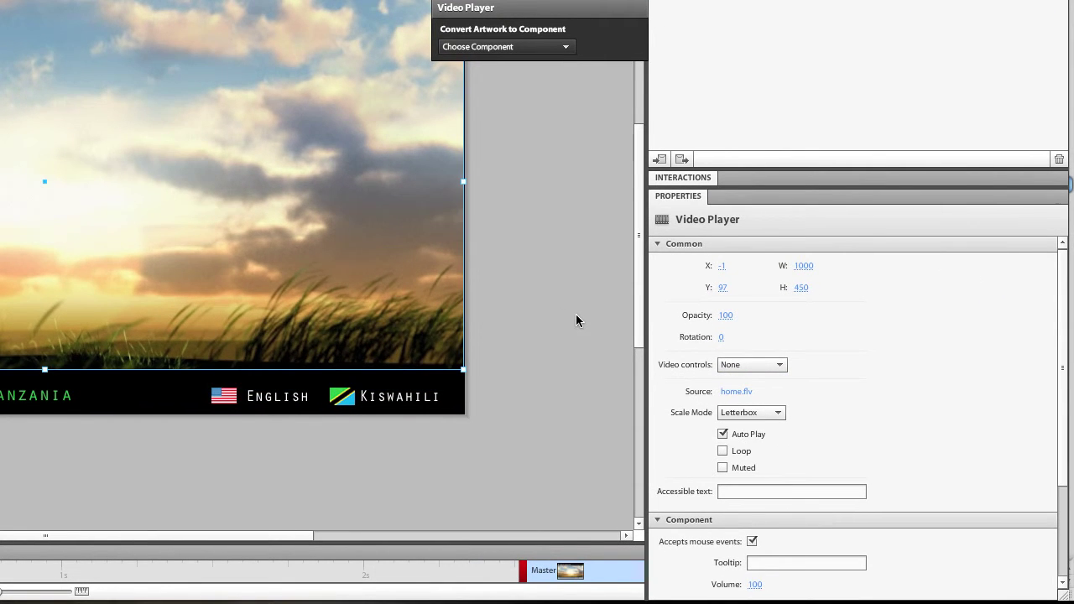
pyautogui.click(576, 314)
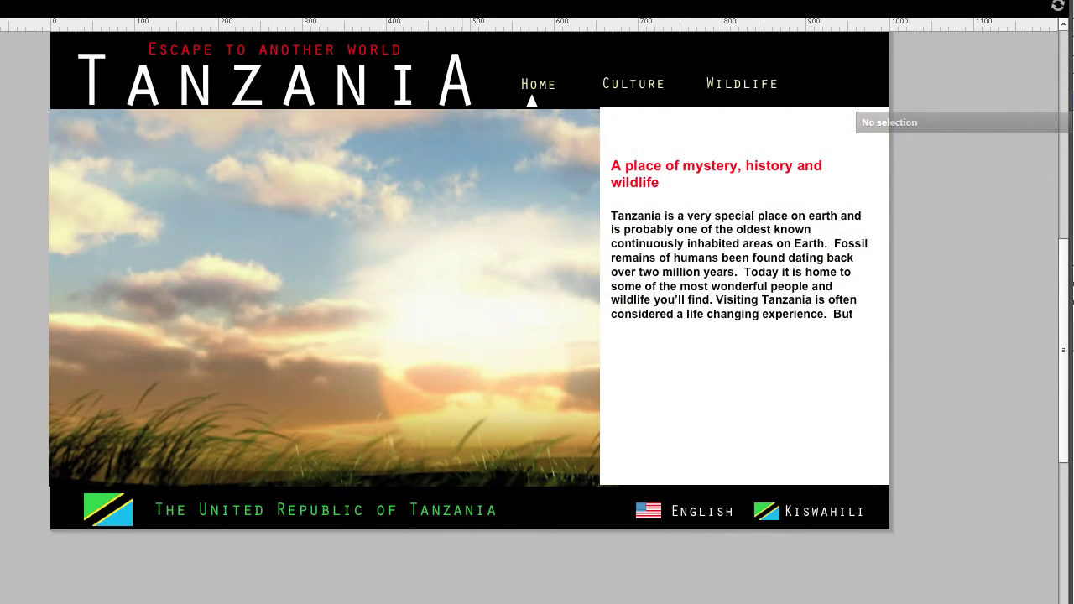
# Step: Convert the Home text in the header navigation of the Home page to a Button component
pyautogui.click(545, 88)
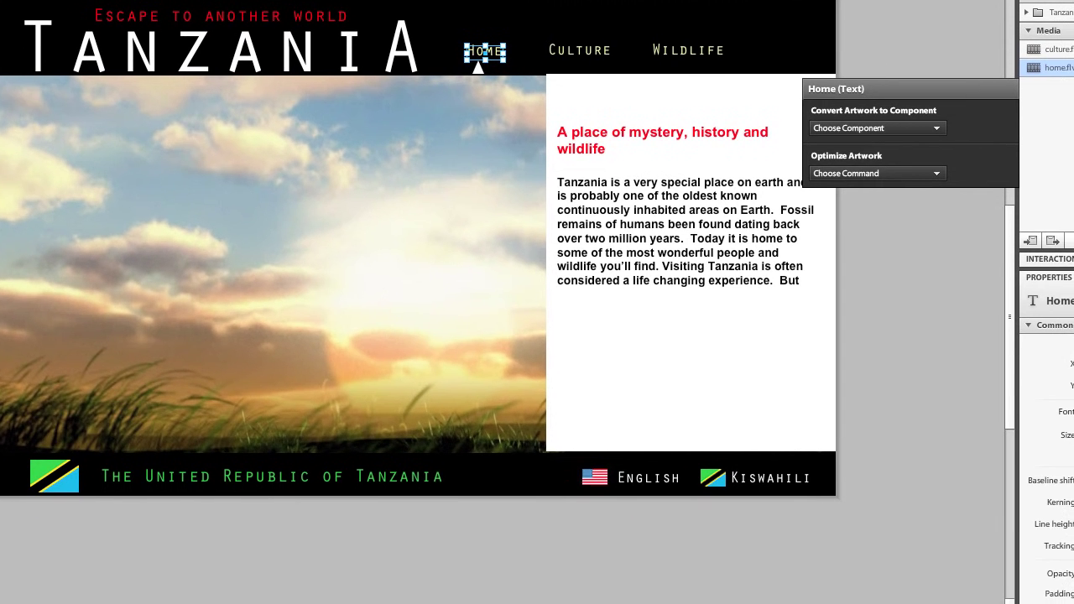
pyautogui.click(848, 127)
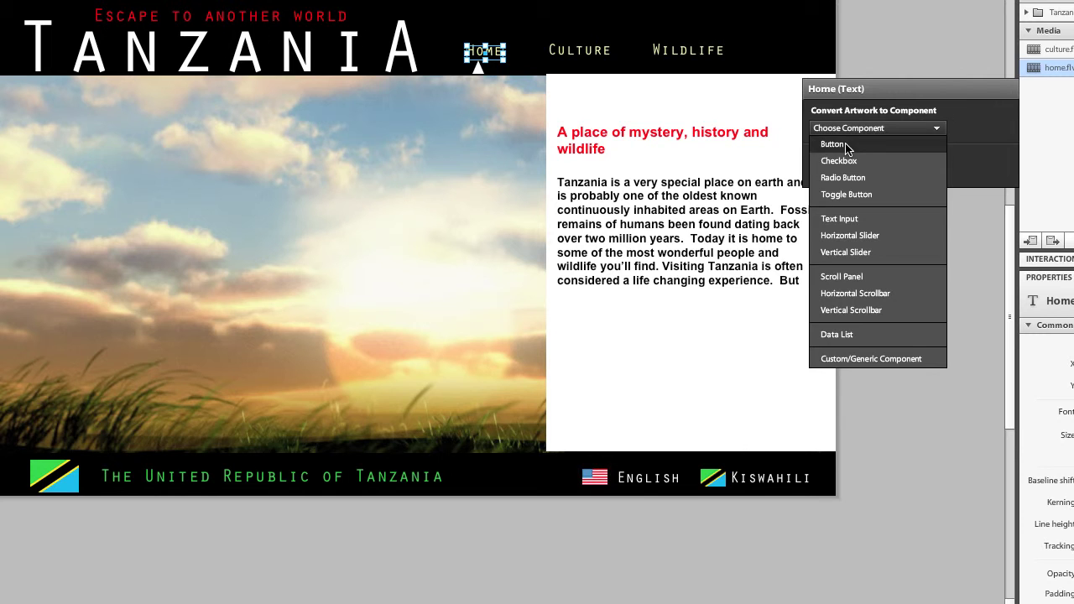
pyautogui.click(846, 149)
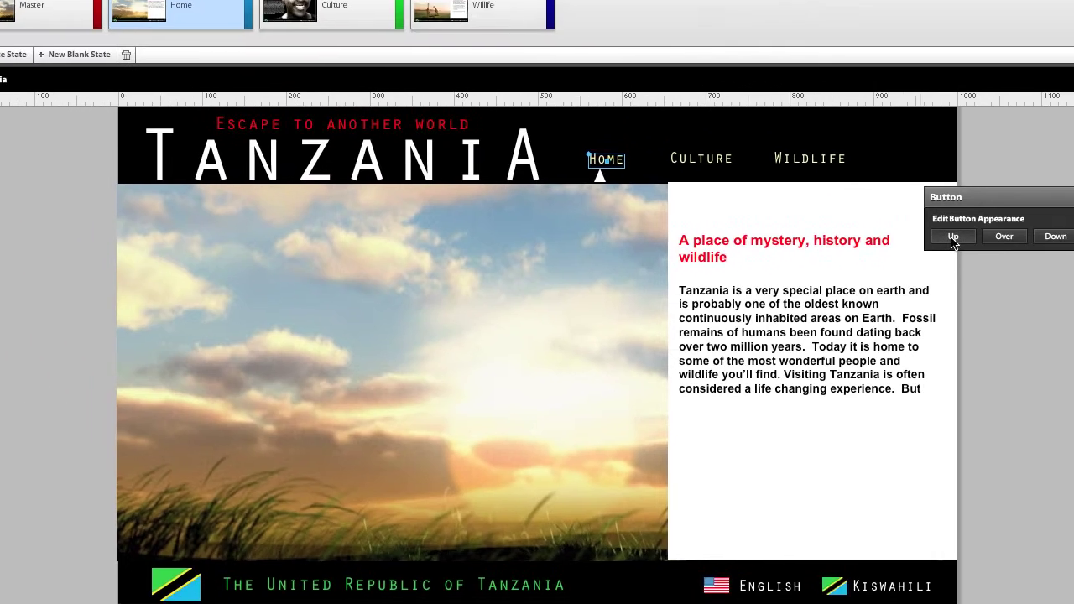
# Step: Color the Home button's text red in its Over state and return to the main Tanzania artboard
pyautogui.click(836, 133)
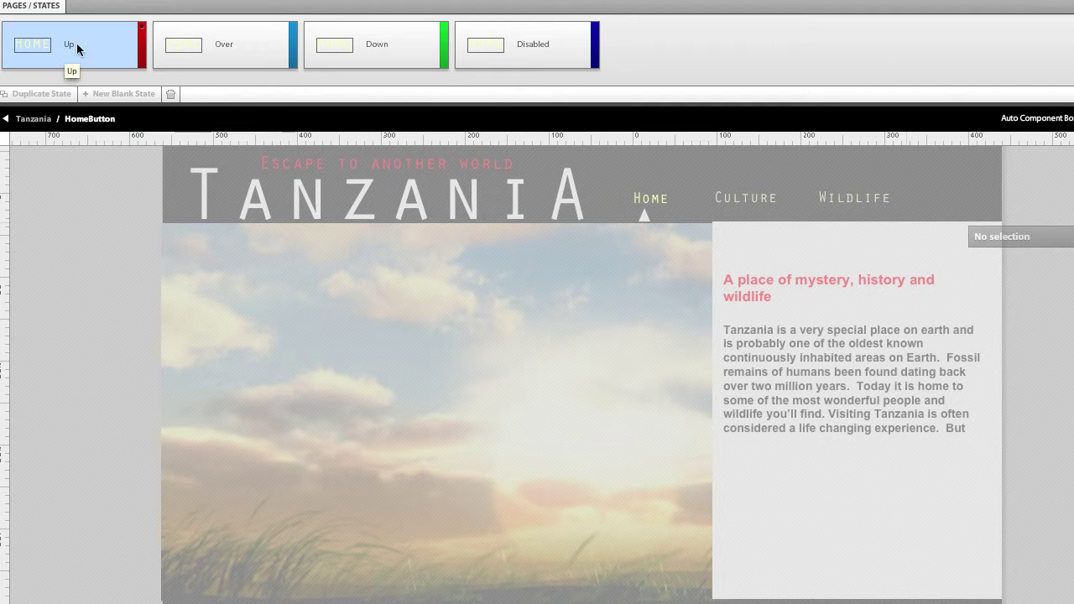
pyautogui.click(182, 49)
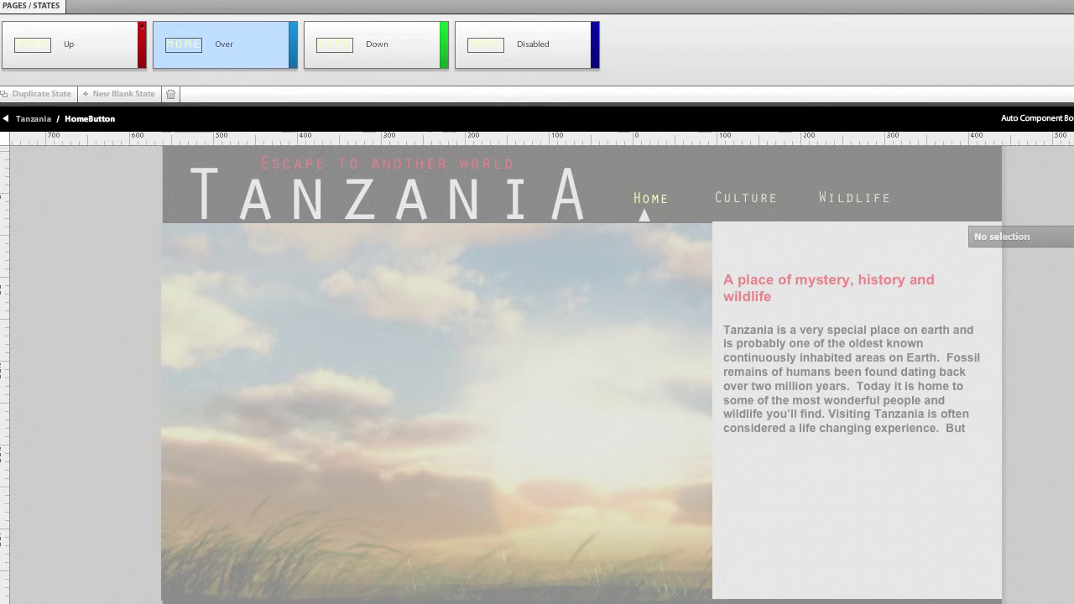
pyautogui.doubleClick(665, 200)
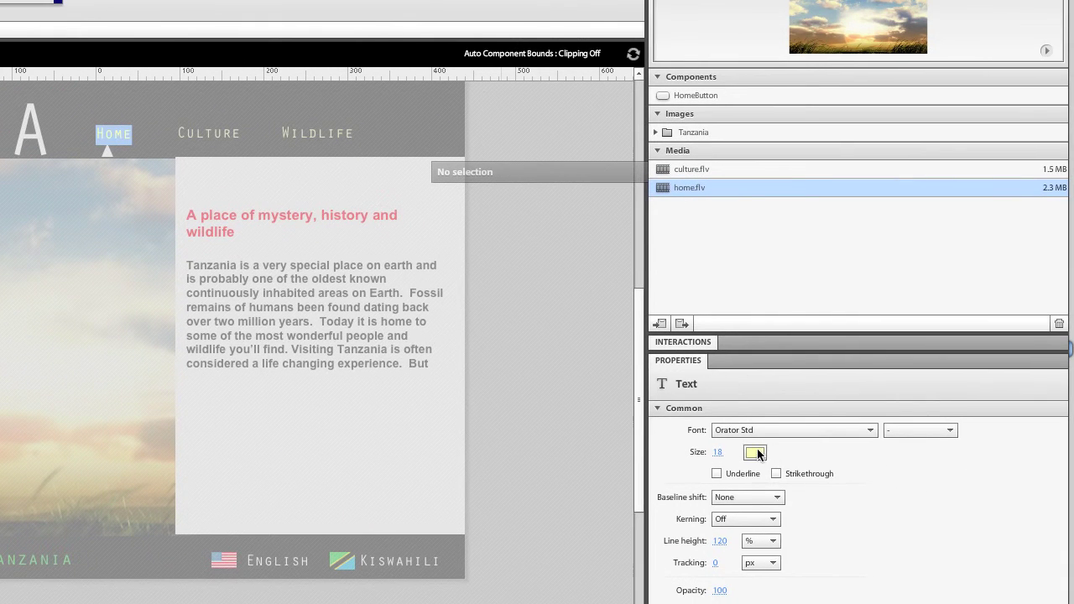
pyautogui.click(755, 453)
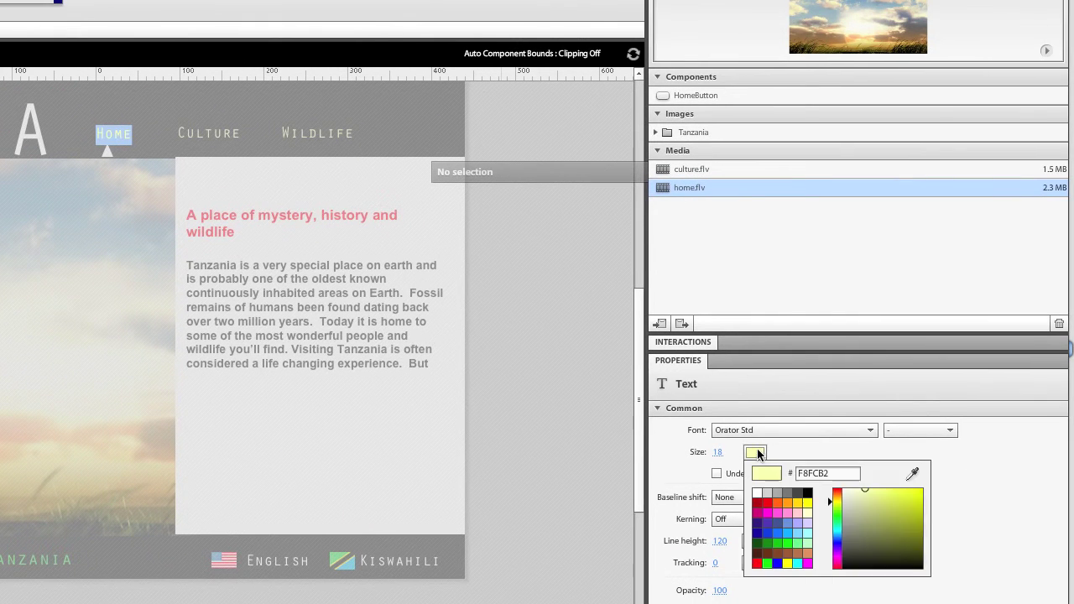
pyautogui.click(766, 502)
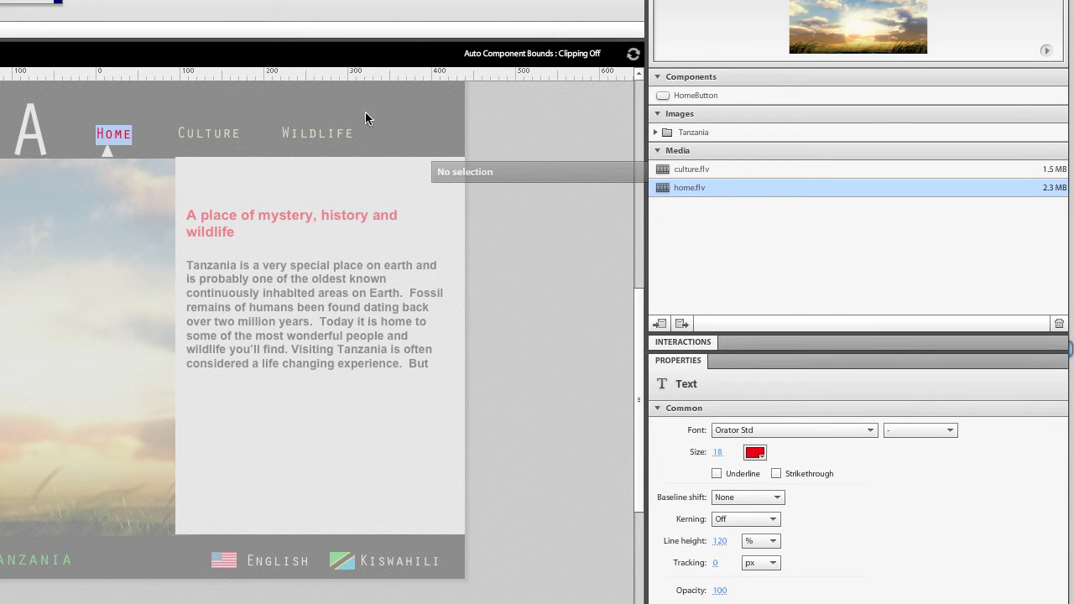
pyautogui.click(498, 107)
pyautogui.click(114, 135)
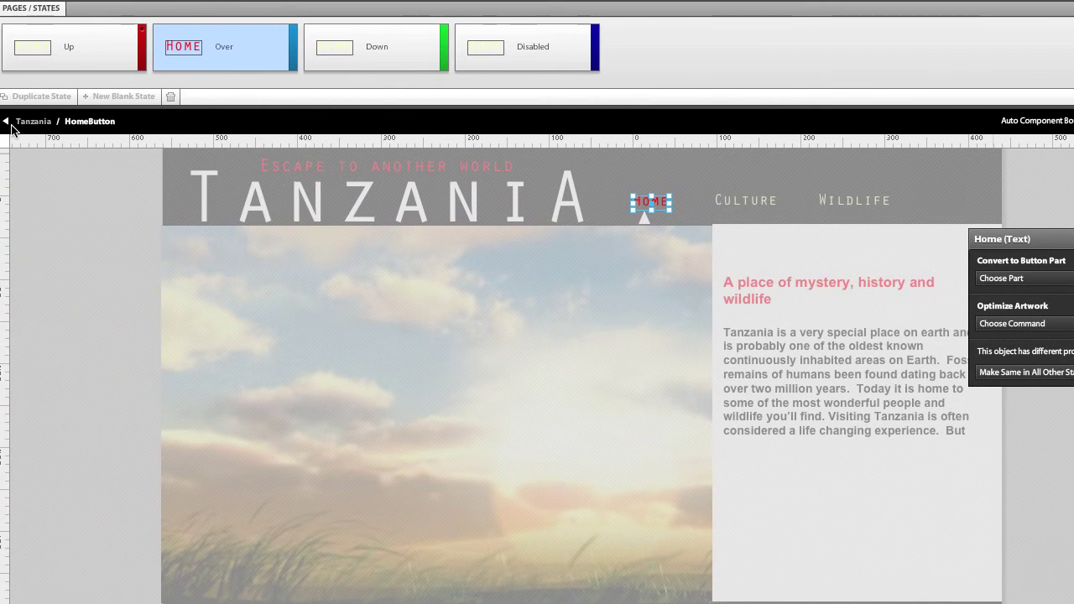
pyautogui.click(29, 121)
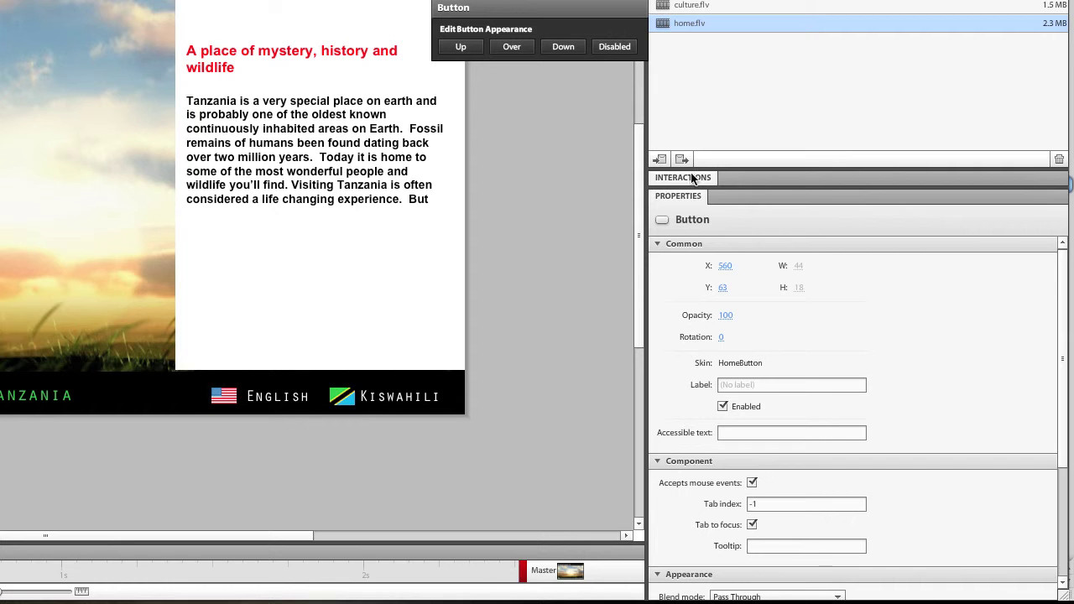
# Step: Add an On Click interaction to the Home button that plays the transition to the Home state from any state
pyautogui.click(679, 196)
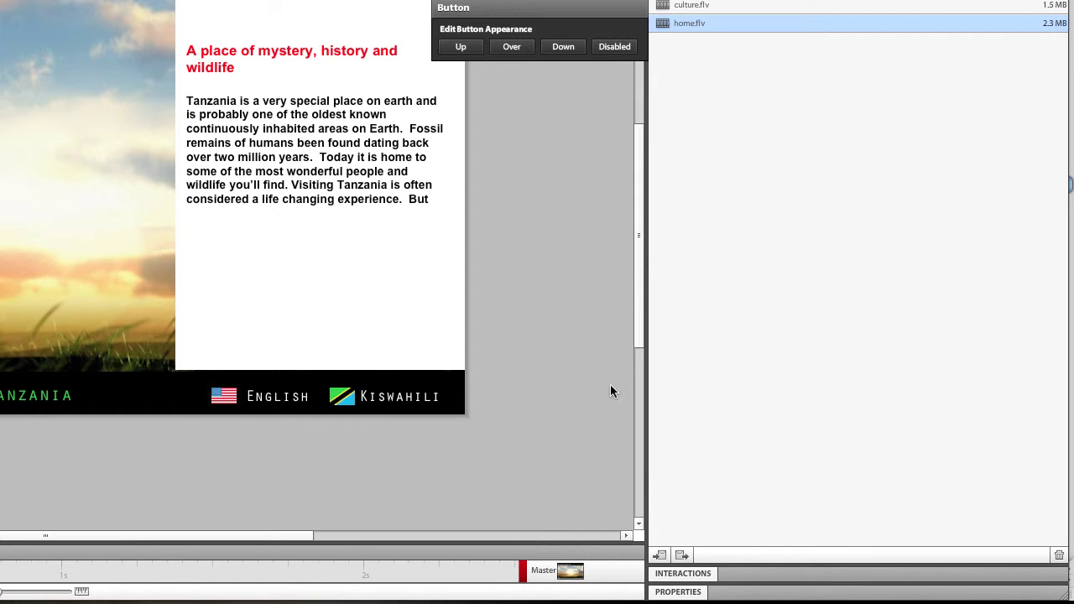
pyautogui.click(681, 574)
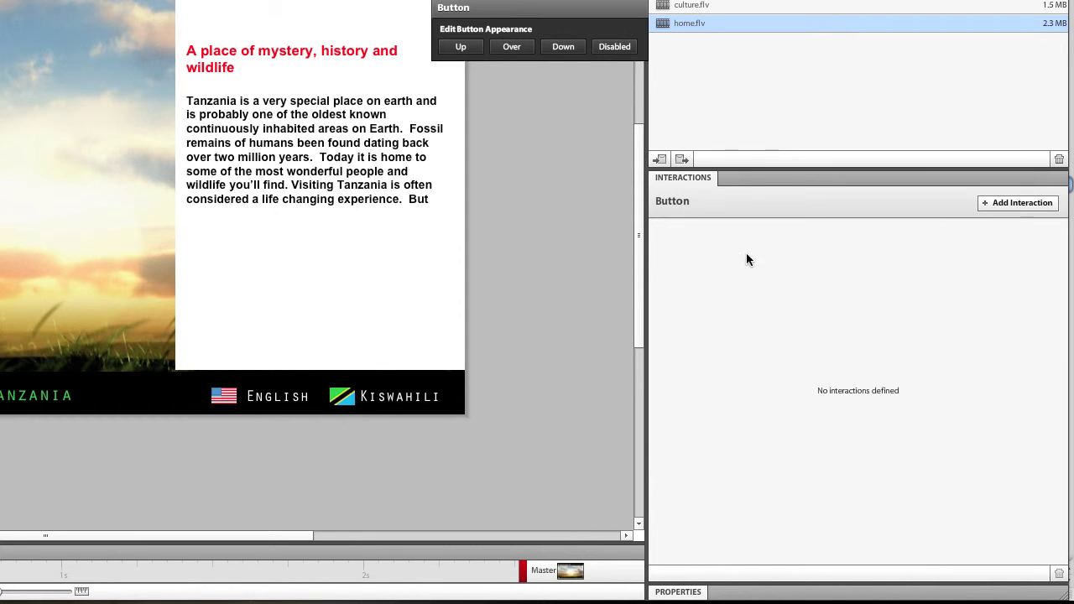
pyautogui.click(1018, 202)
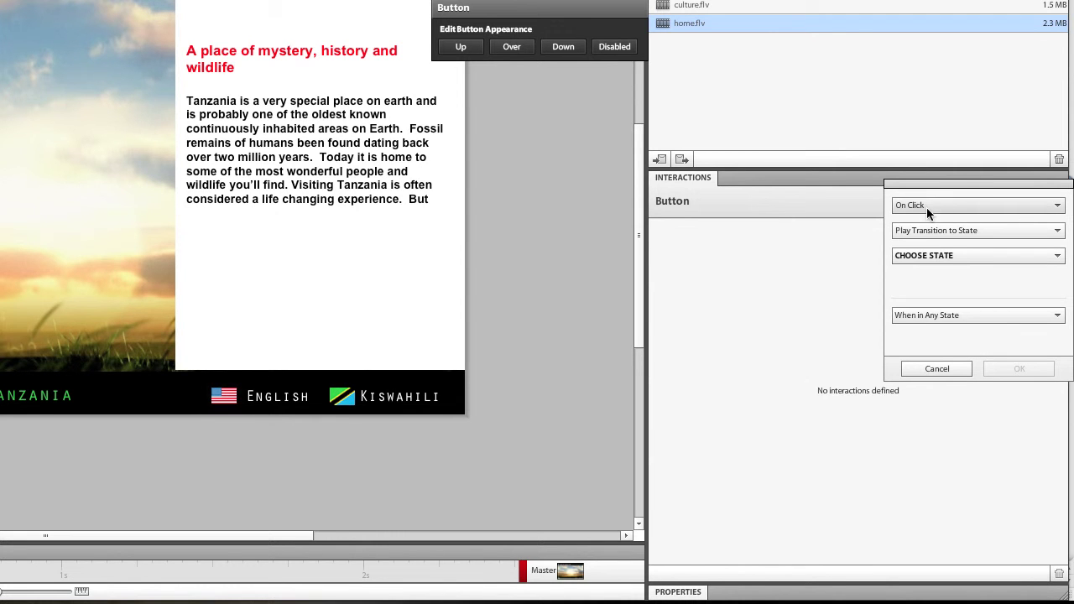
pyautogui.click(929, 256)
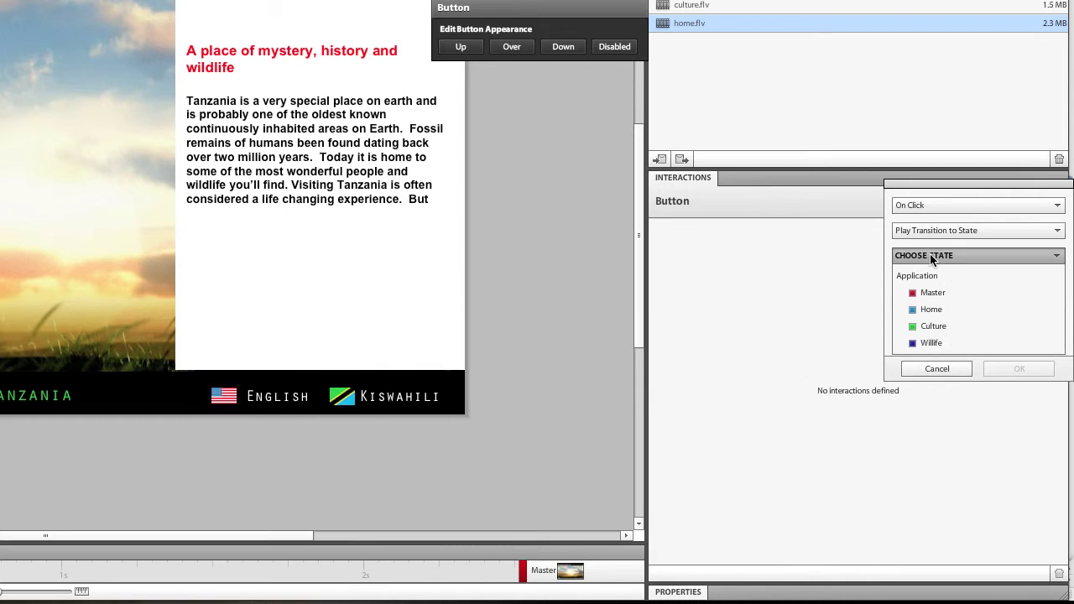
pyautogui.click(929, 311)
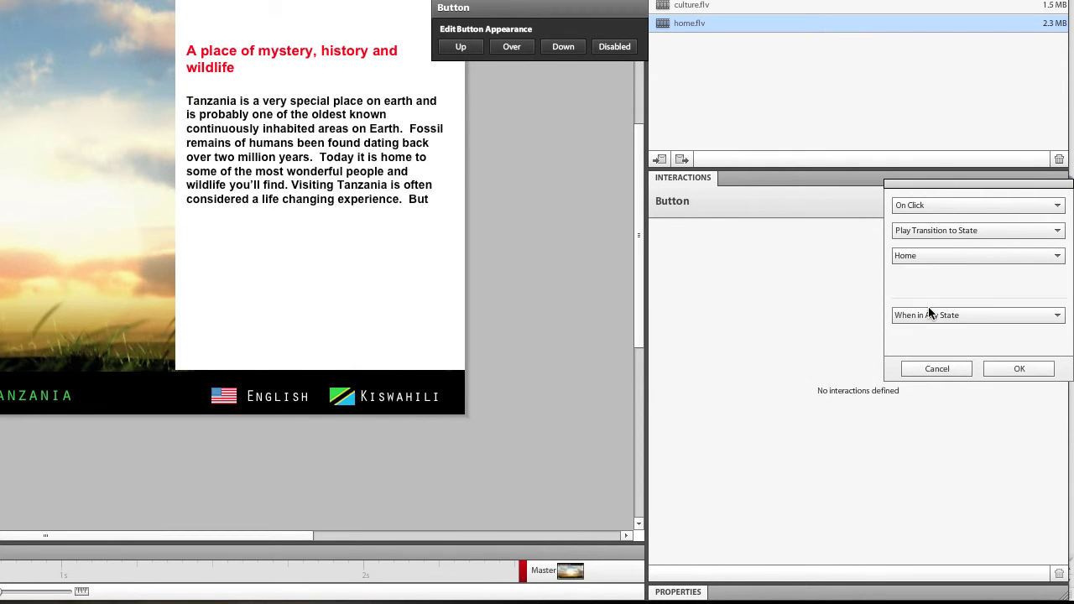
pyautogui.click(1032, 368)
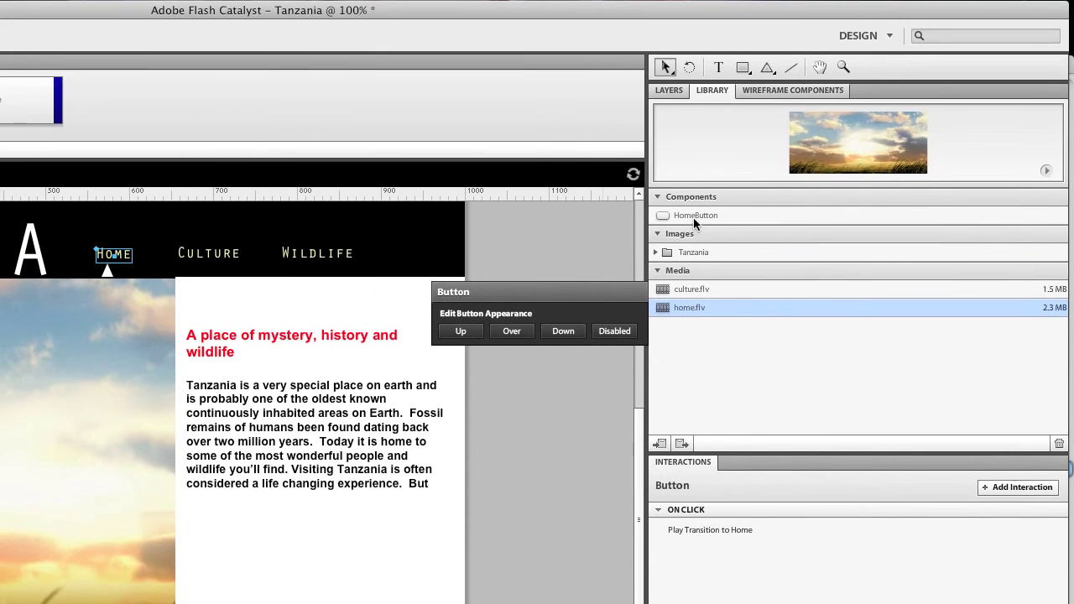
pyautogui.click(690, 216)
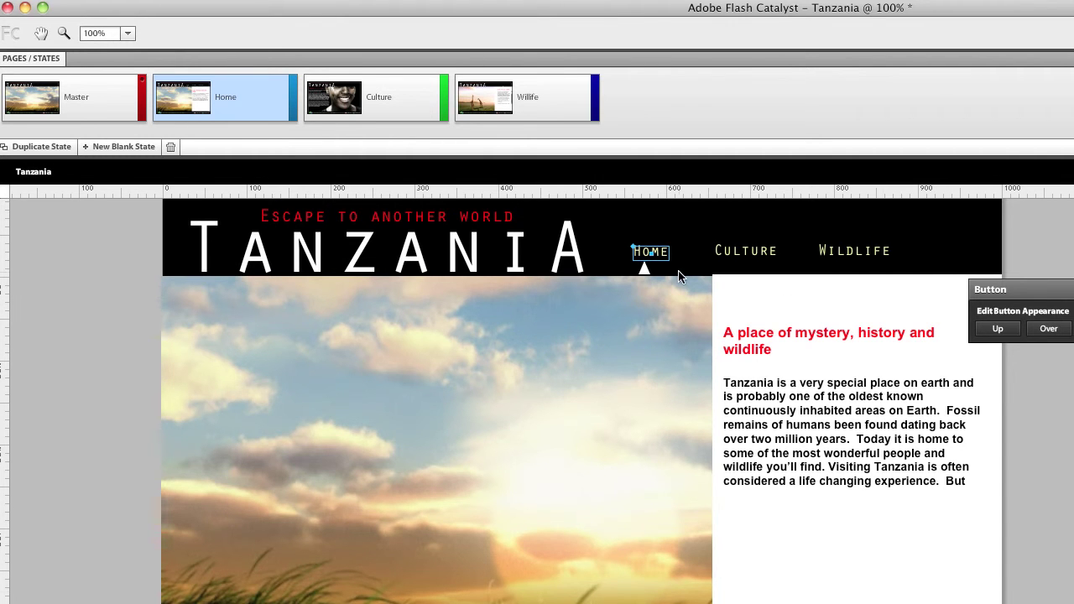
# Step: On the Willife page, shorten the body text box so its visible text ends at "highest peak."
pyautogui.click(555, 100)
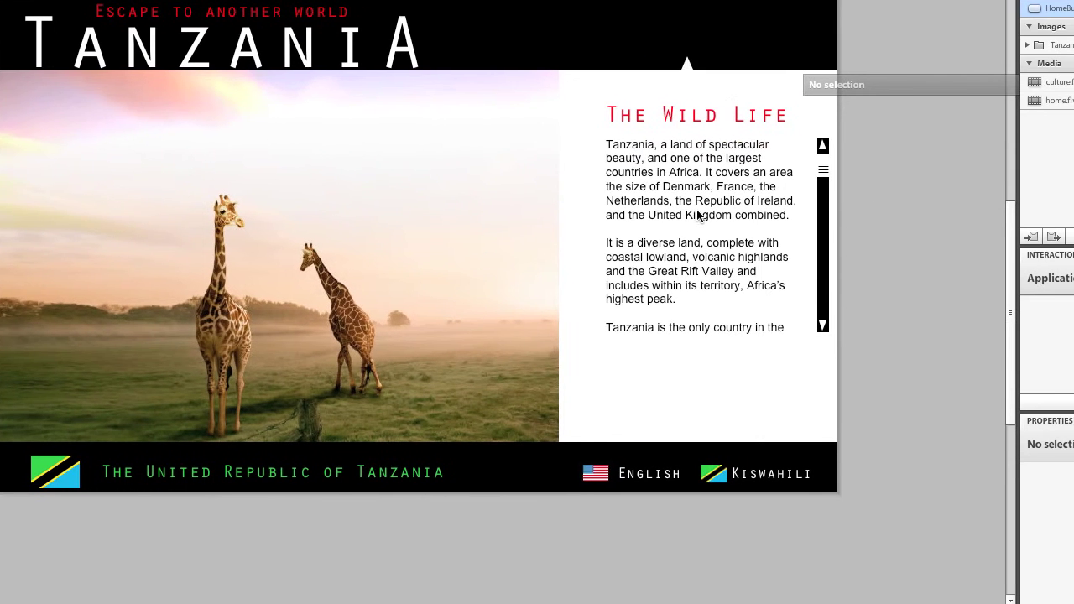
pyautogui.click(698, 216)
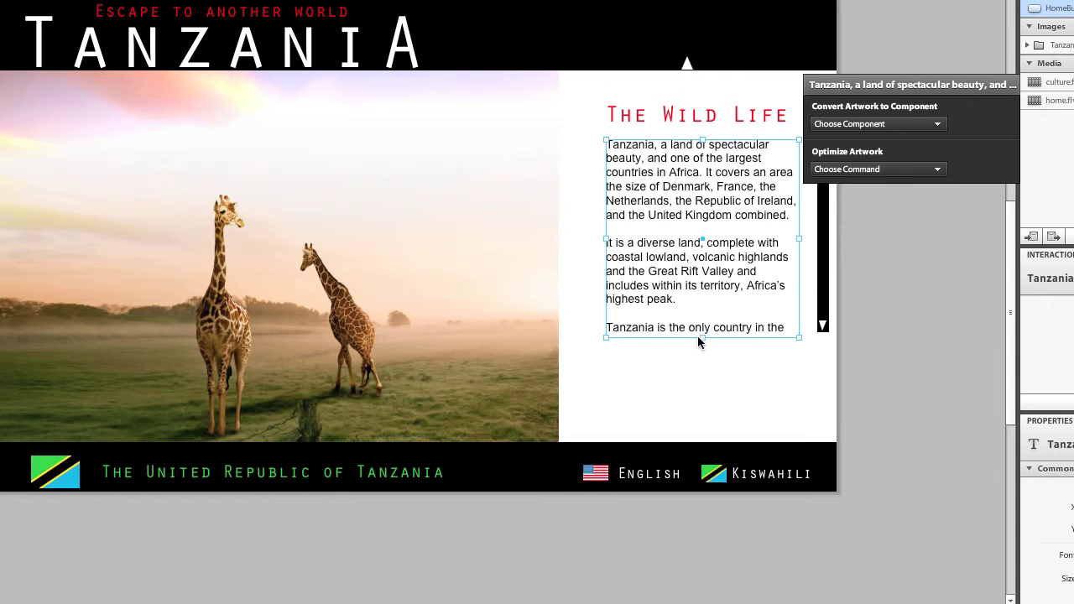
pyautogui.moveTo(702, 340); pyautogui.dragTo(703, 319)
pyautogui.click(917, 297)
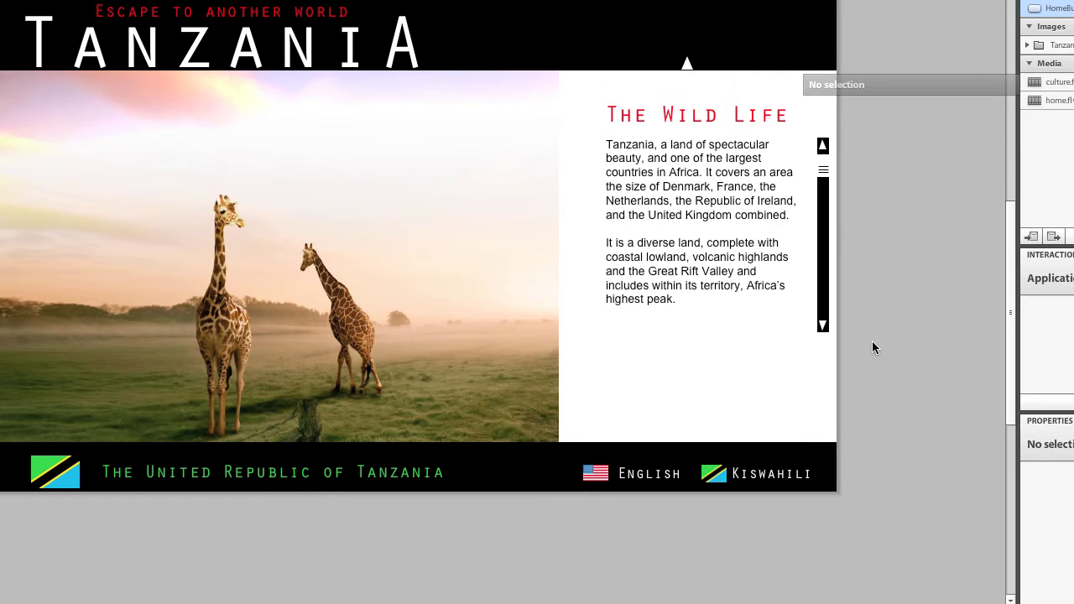
# Step: Select the four scrollbar artwork pieces beside the Wild Life text, without the background and photo, and convert them to a Vertical Scrollbar
pyautogui.moveTo(843, 324); pyautogui.dragTo(817, 138)
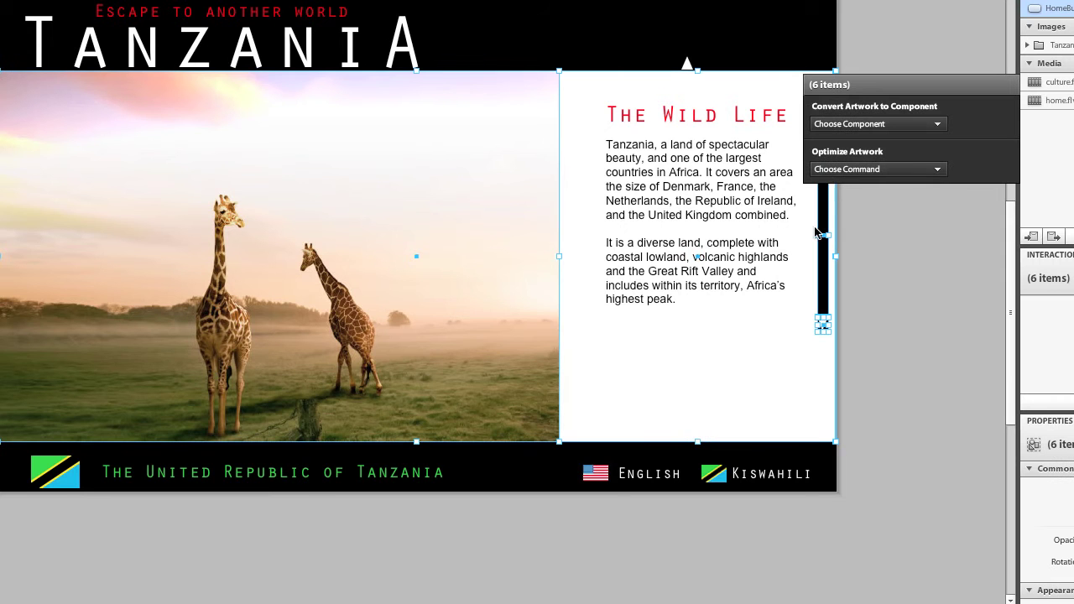
pyautogui.keyDown('shift'); pyautogui.click(710, 431); pyautogui.keyUp('shift')
pyautogui.keyDown('shift'); pyautogui.click(457, 390); pyautogui.keyUp('shift')
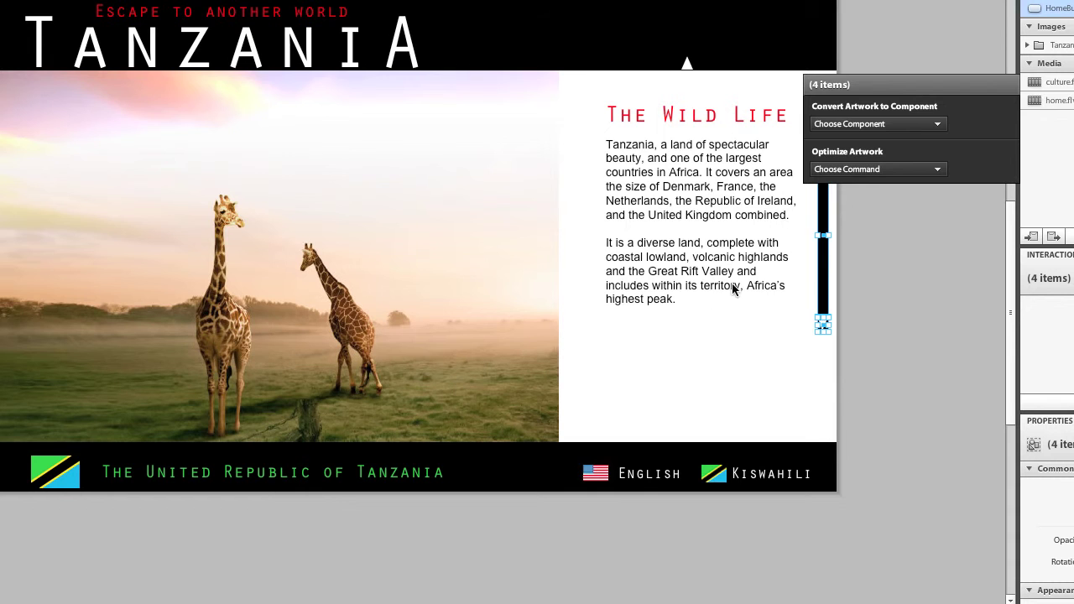
pyautogui.moveTo(859, 84); pyautogui.dragTo(363, 113)
pyautogui.click(409, 149)
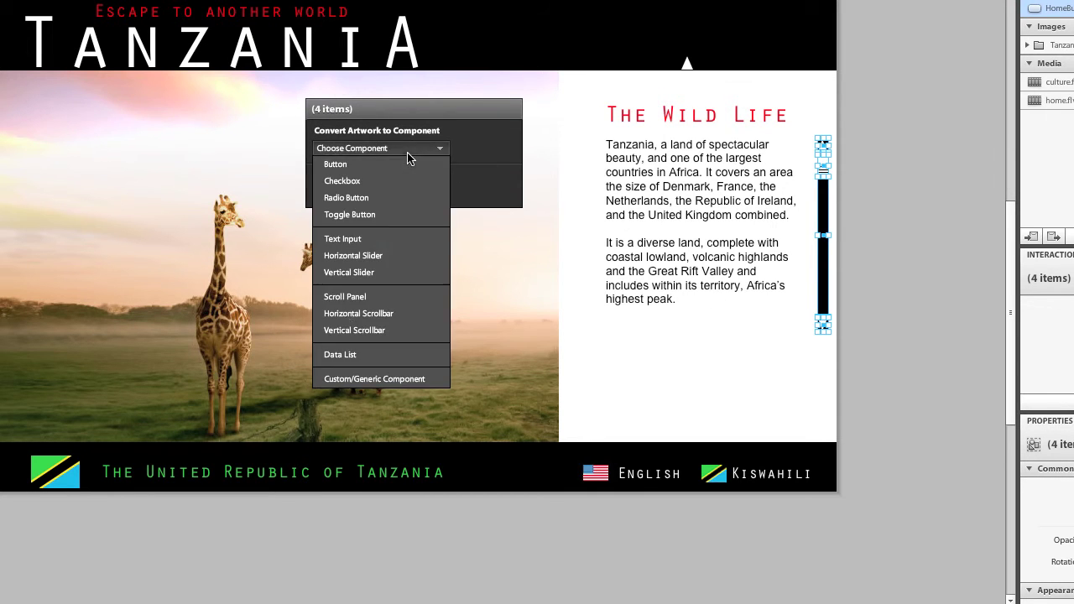
pyautogui.click(351, 332)
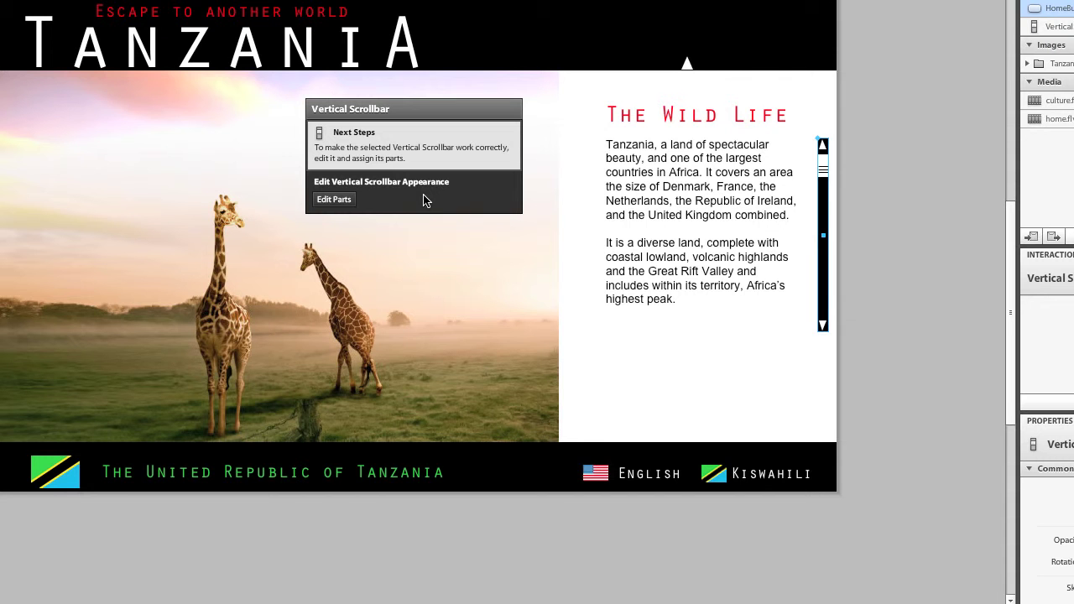
# Step: Edit the Vertical Scrollbar's parts, assigning the Thumb group as Thumb and the black Base rectangle as Track
pyautogui.click(335, 201)
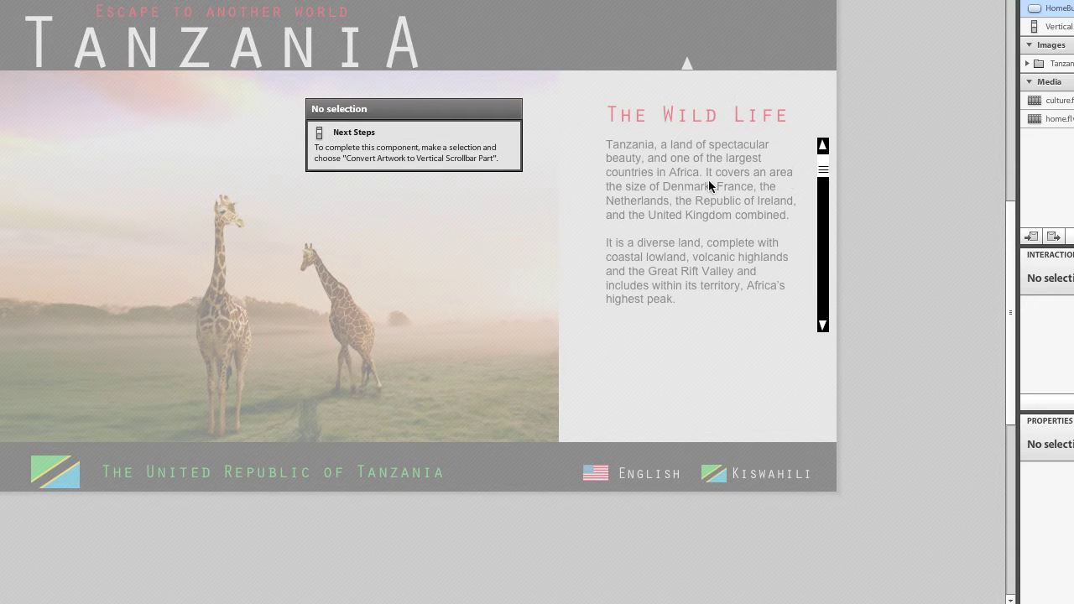
pyautogui.click(821, 168)
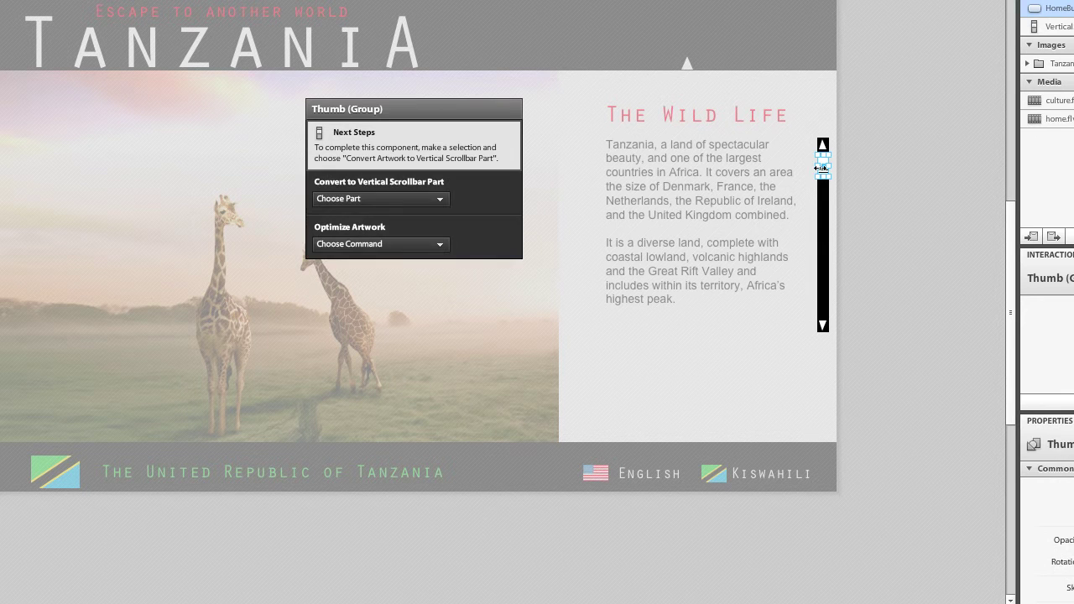
pyautogui.click(388, 199)
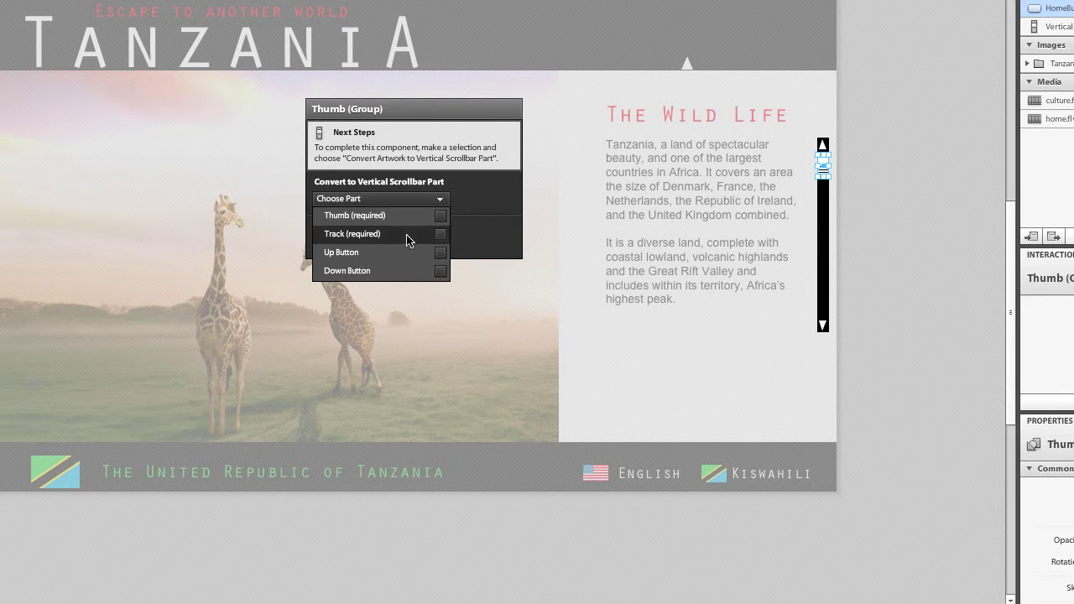
pyautogui.click(440, 217)
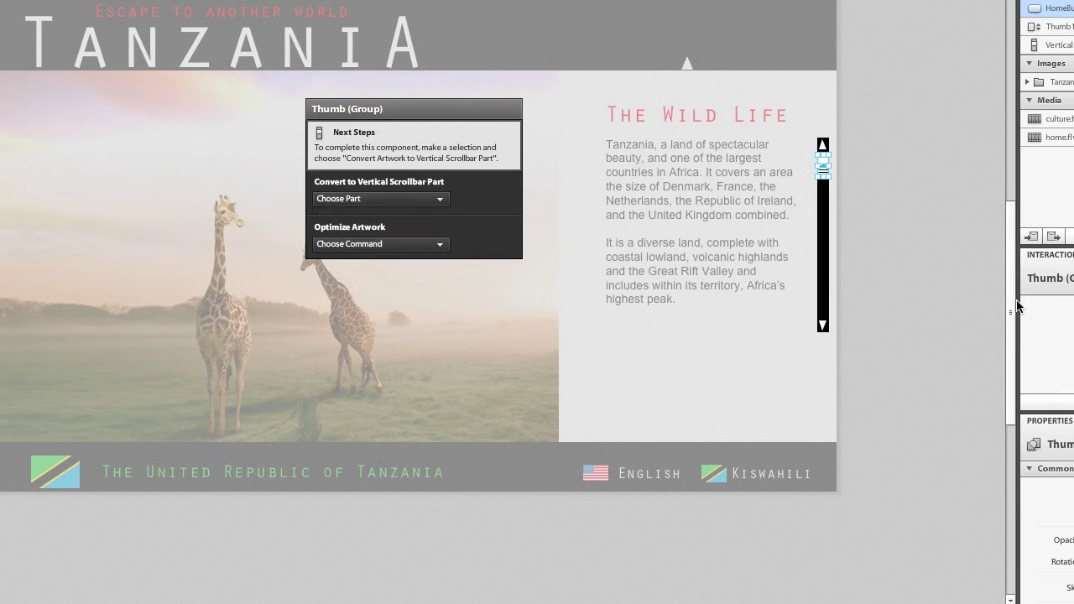
pyautogui.click(825, 272)
pyautogui.click(556, 192)
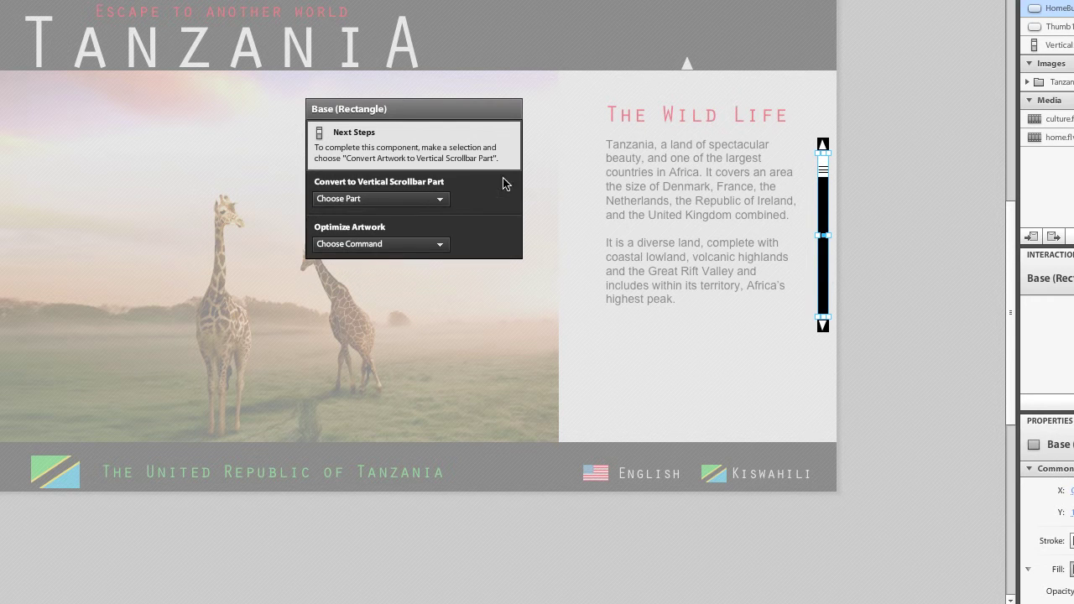
pyautogui.click(417, 201)
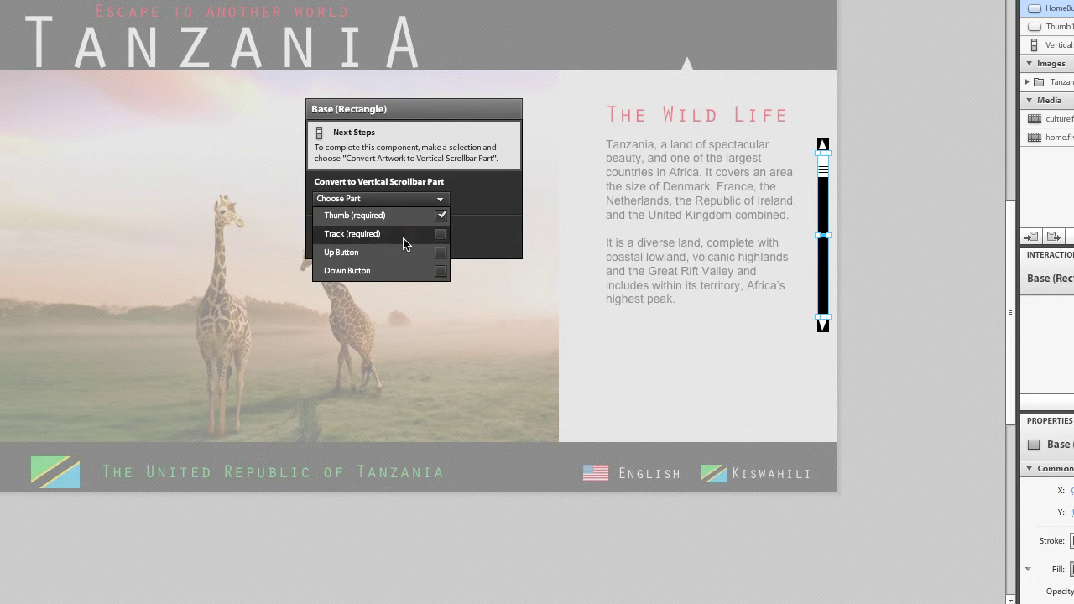
pyautogui.click(443, 238)
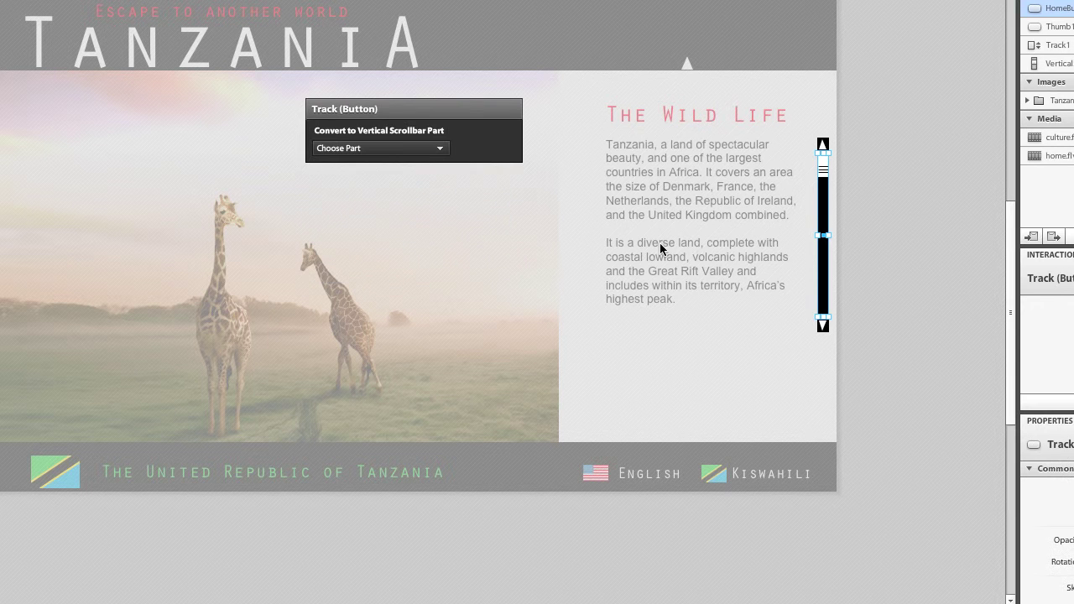
# Step: Assign the up and down arrow groups as the scrollbar's Up Button and Down Button, and return to the main Tanzania artboard
pyautogui.click(822, 146)
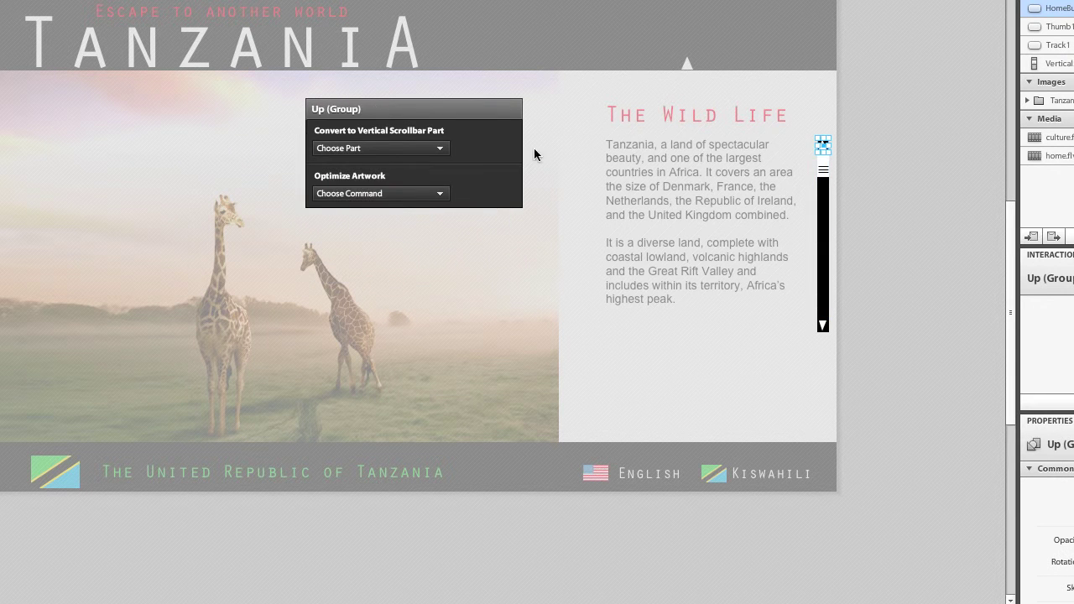
pyautogui.click(402, 149)
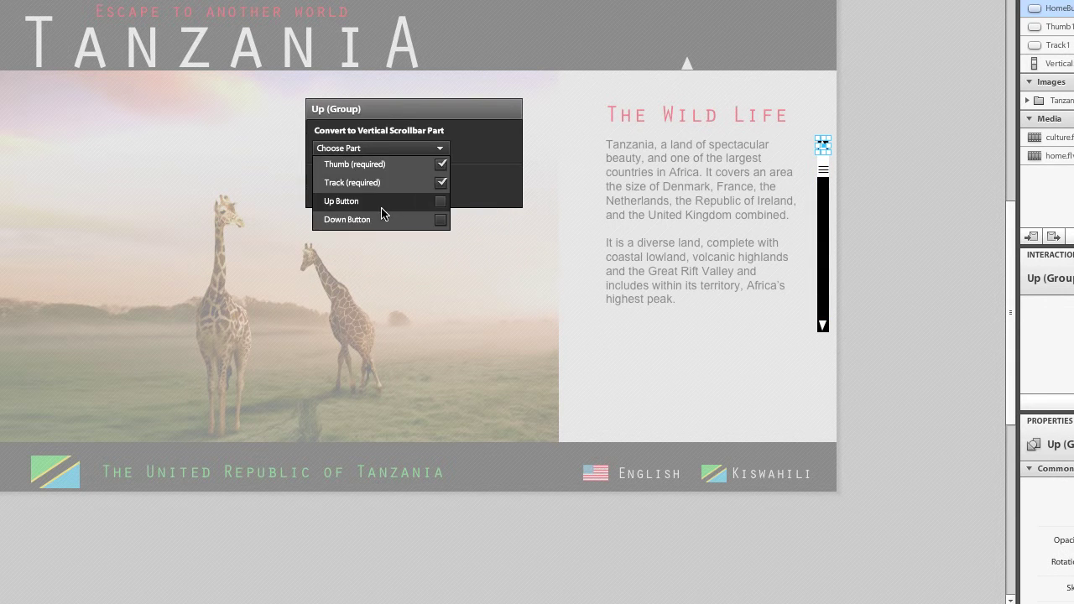
pyautogui.click(439, 202)
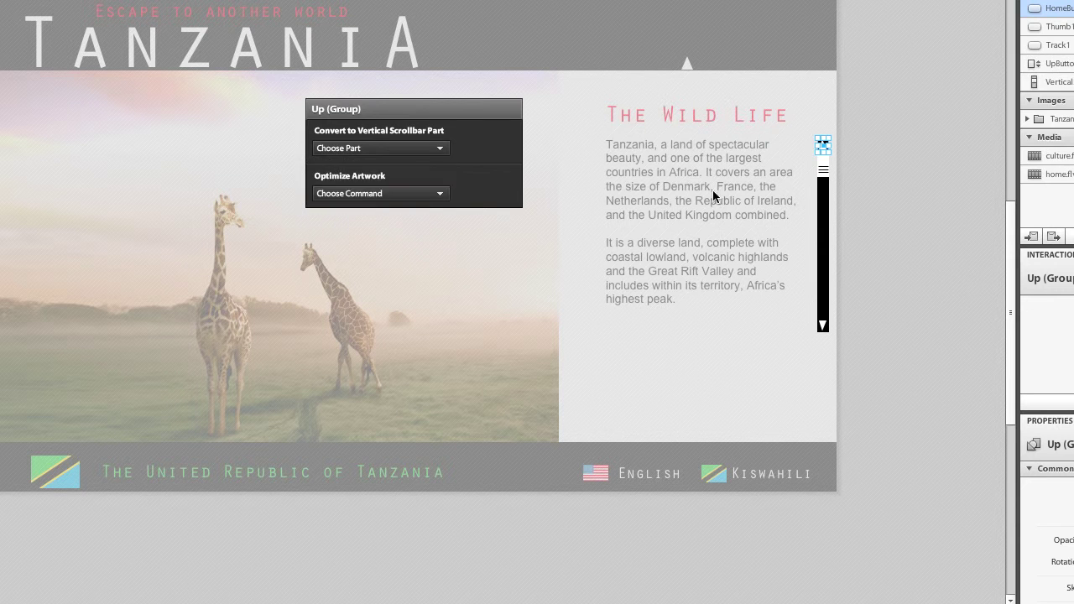
pyautogui.click(822, 326)
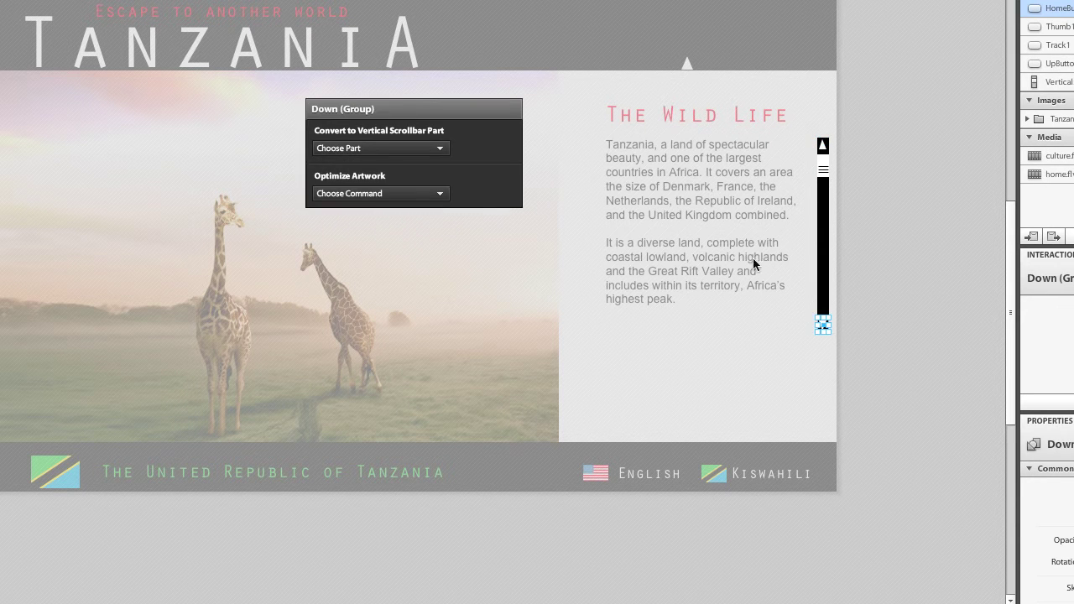
pyautogui.click(378, 150)
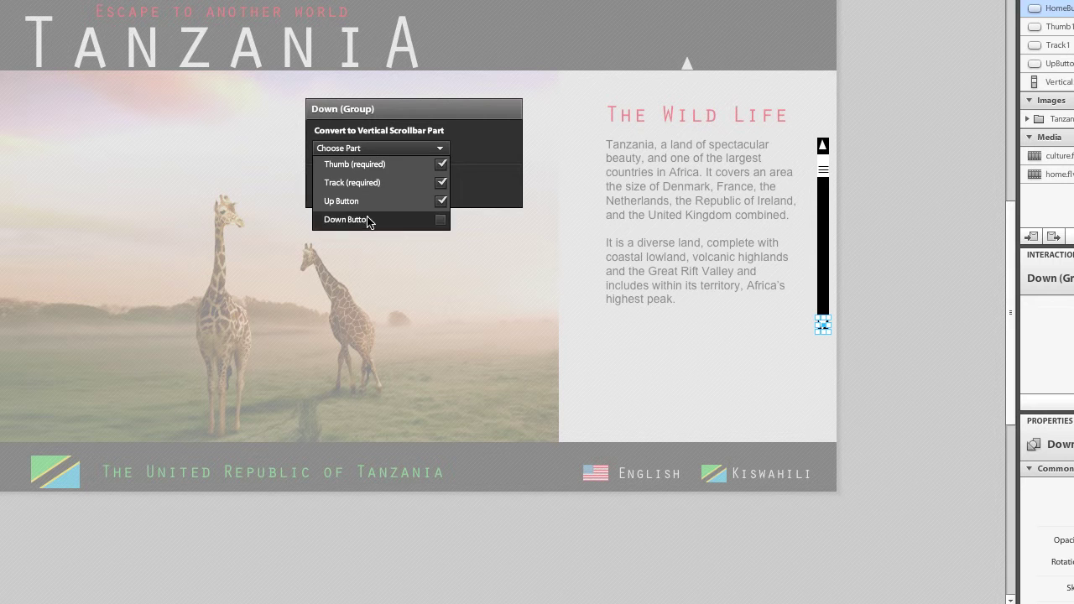
pyautogui.click(440, 220)
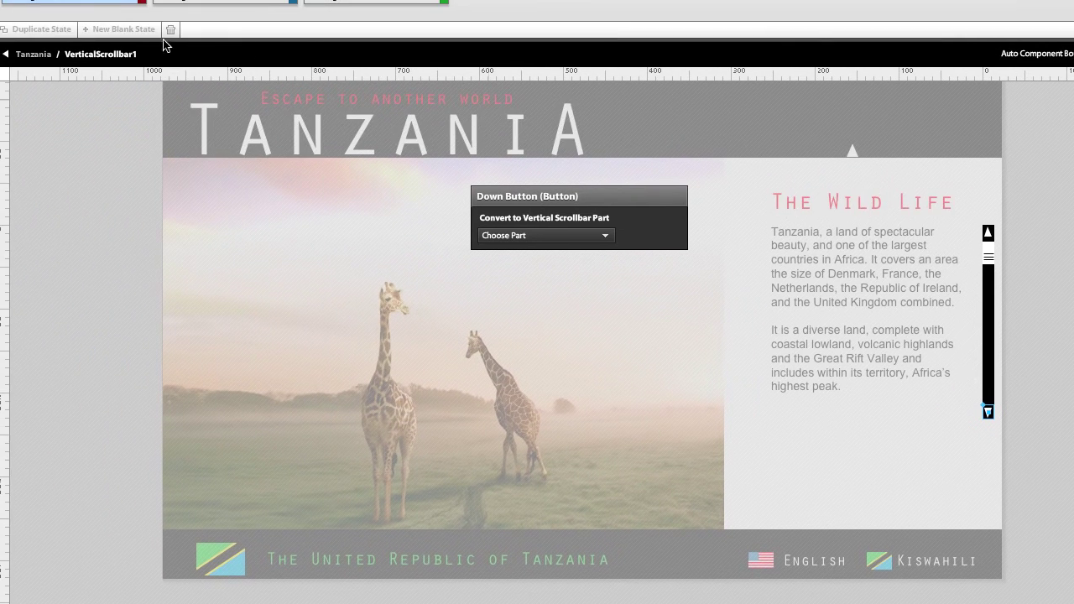
pyautogui.click(45, 56)
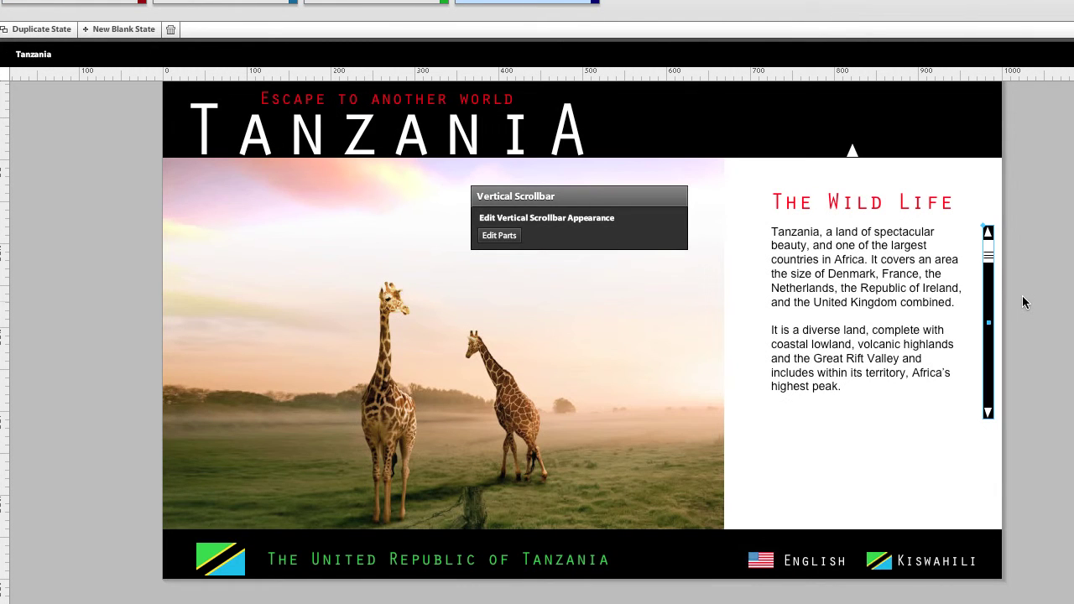
# Step: Convert the Wild Life body text together with its vertical scrollbar to a Scroll Panel component
pyautogui.keyDown('shift'); pyautogui.click(922, 285); pyautogui.keyUp('shift')
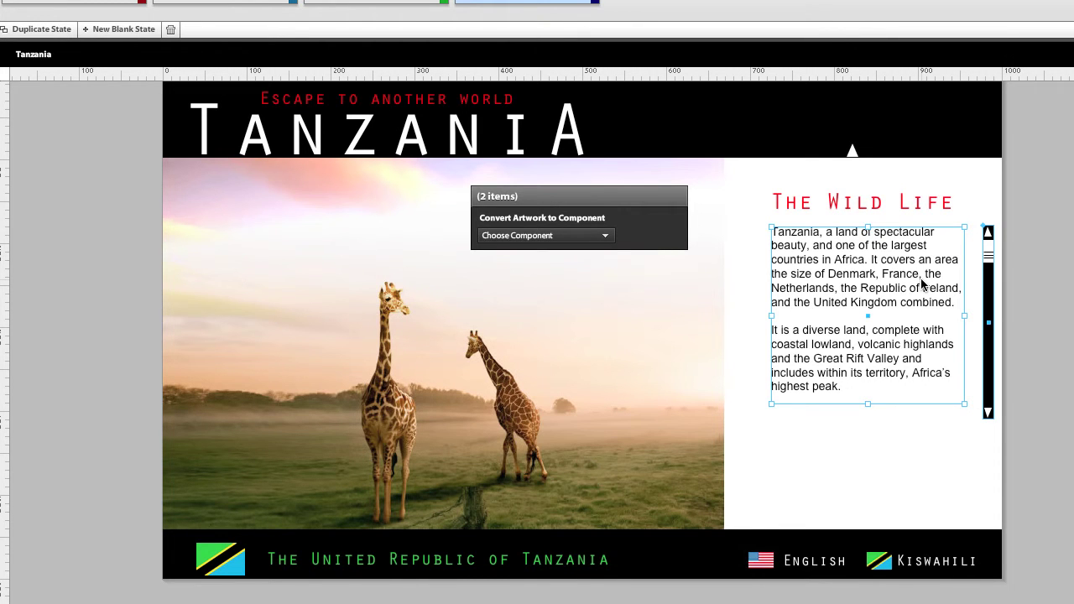
pyautogui.click(556, 237)
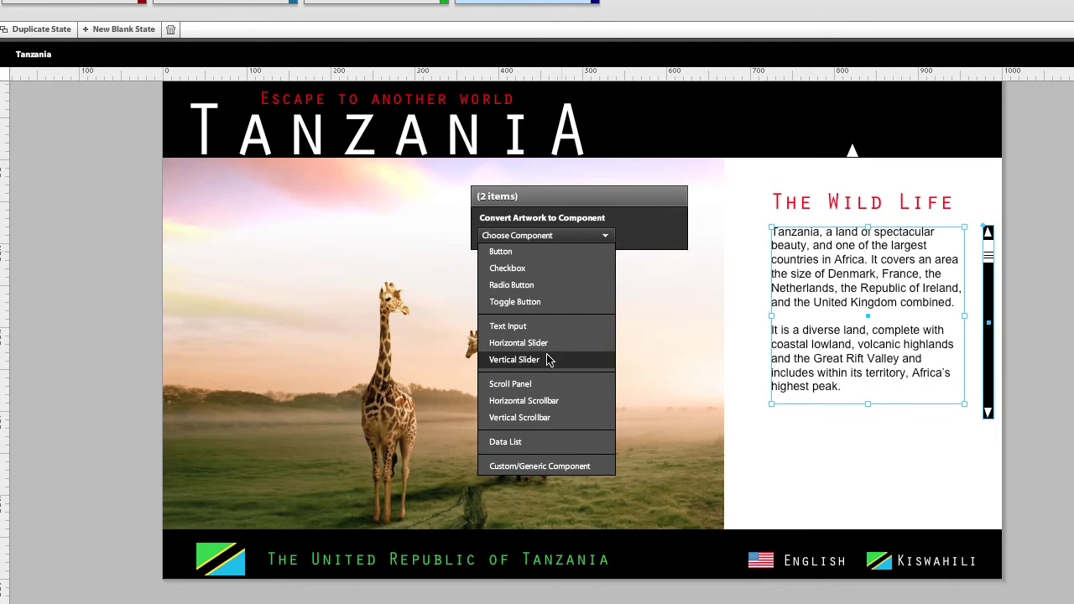
pyautogui.click(538, 383)
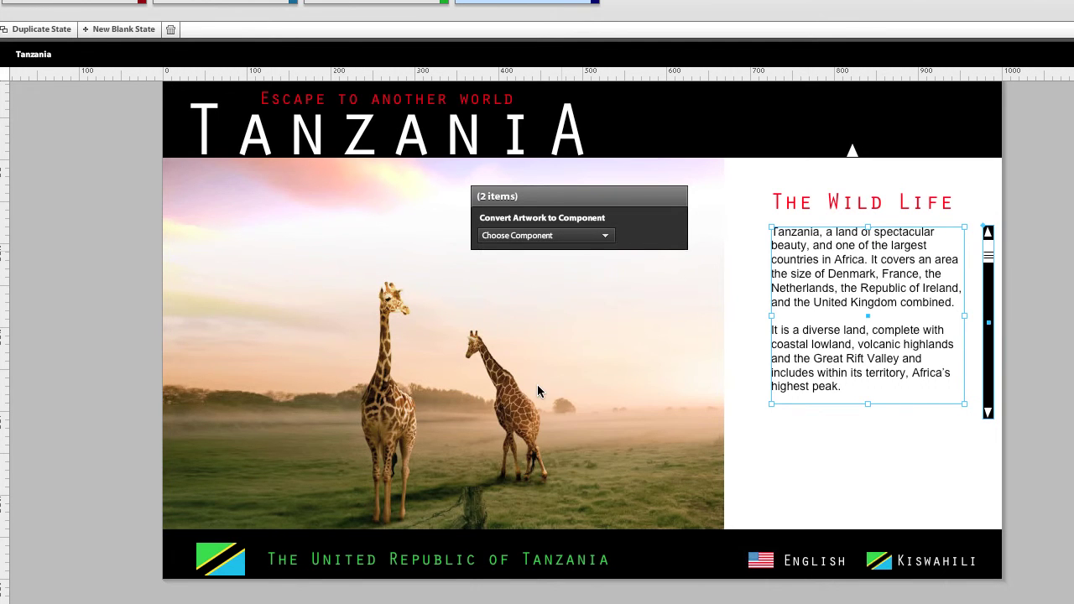
# Step: Edit the Scroll Panel's parts and assign the Wild Life body text as its Scrolling Content
pyautogui.click(507, 289)
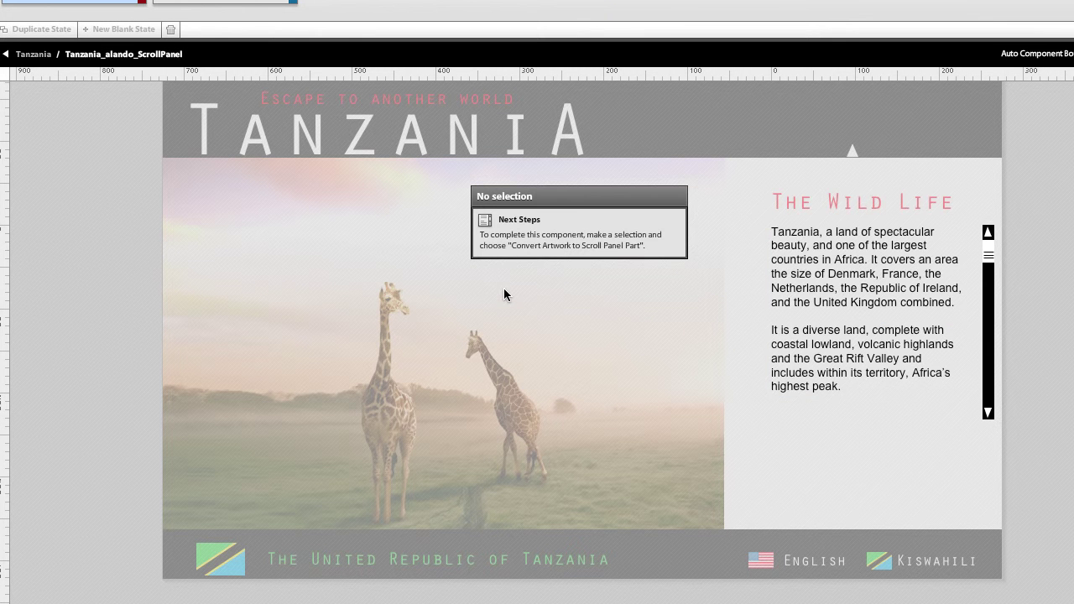
pyautogui.click(810, 312)
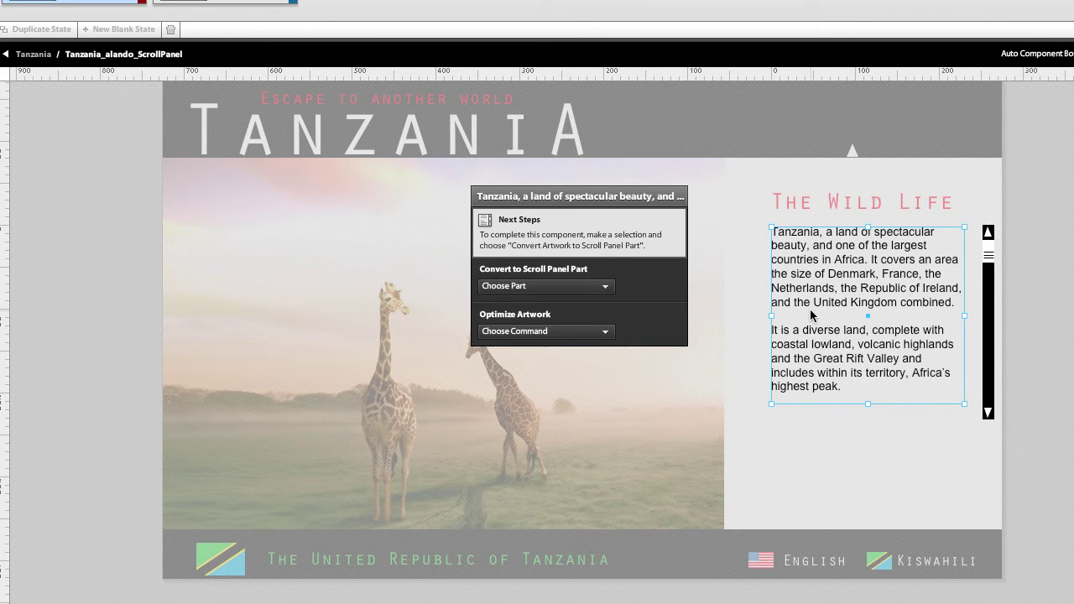
pyautogui.click(528, 287)
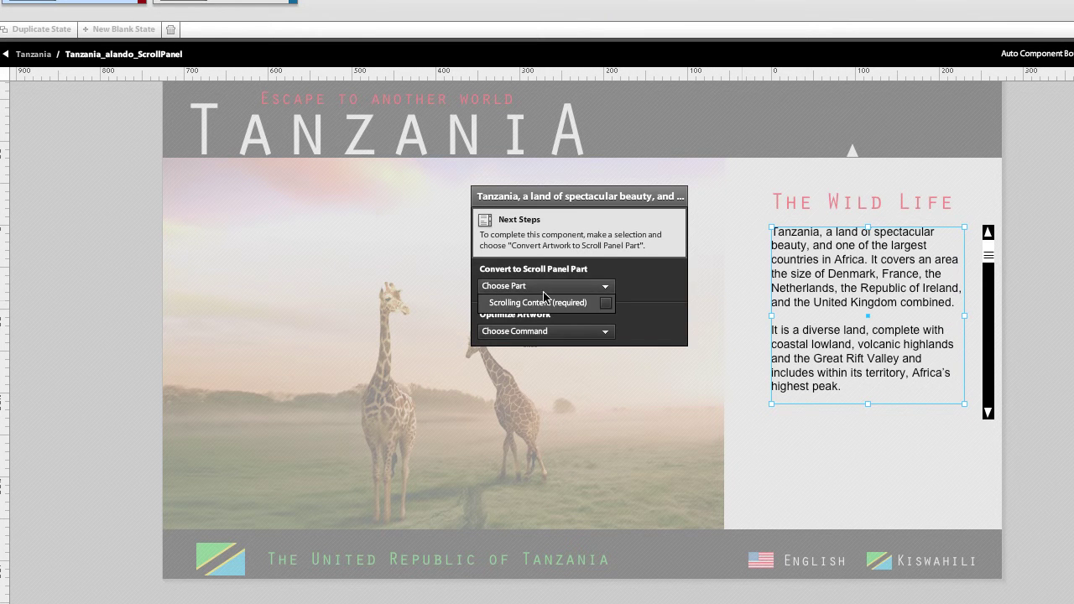
pyautogui.click(602, 303)
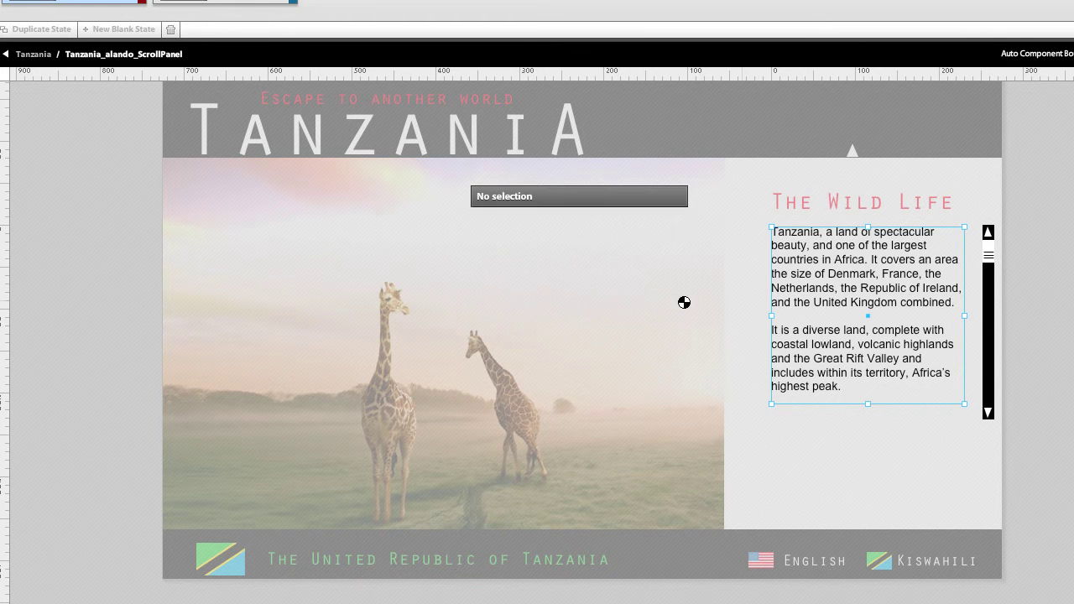
# Step: Return to the main Tanzania artboard and open the recent project TanzaniaFinal.fxp without saving the current project's changes
pyautogui.click(33, 54)
pyautogui.click(71, 180)
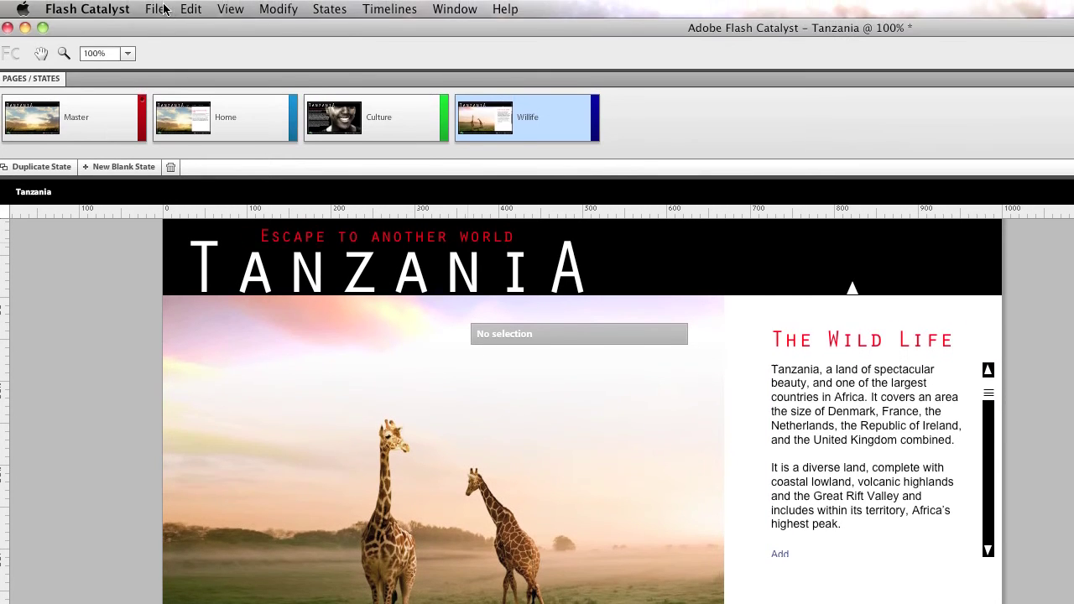
pyautogui.click(163, 9)
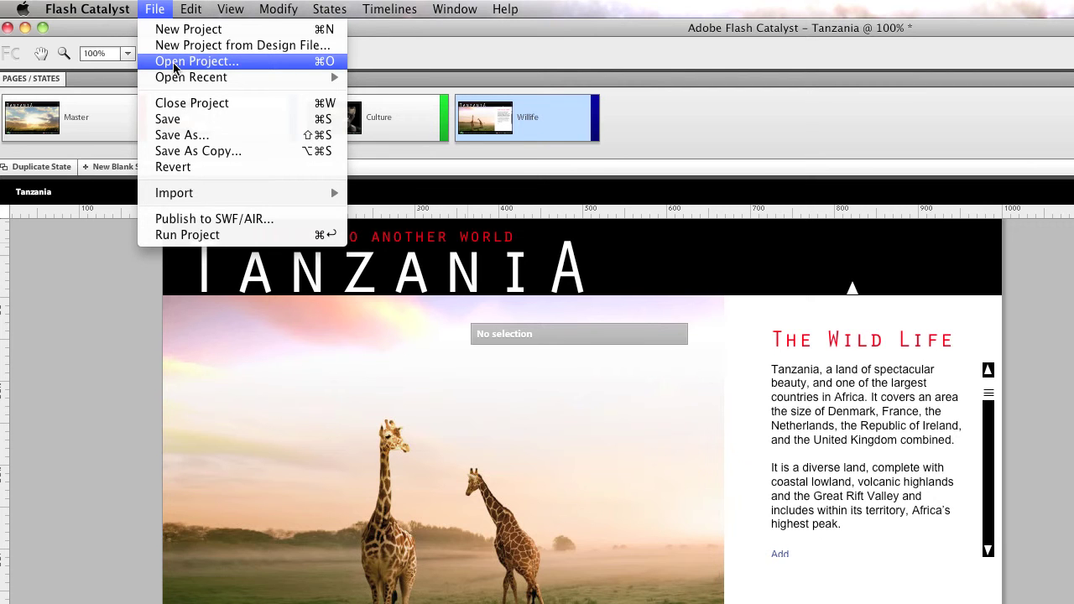
pyautogui.moveTo(181, 77)
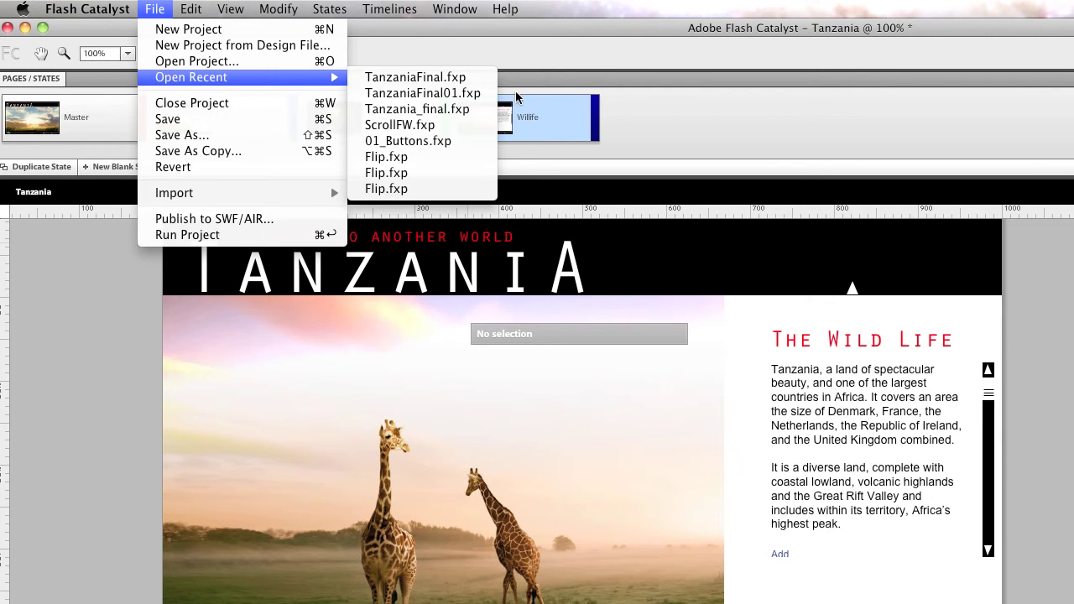
pyautogui.click(477, 79)
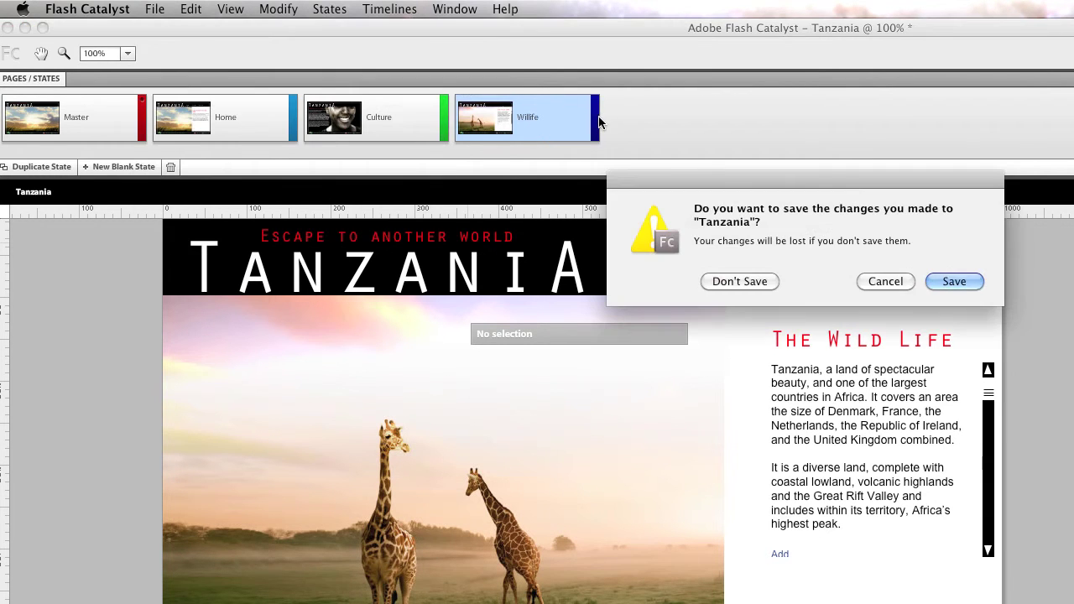
pyautogui.click(742, 286)
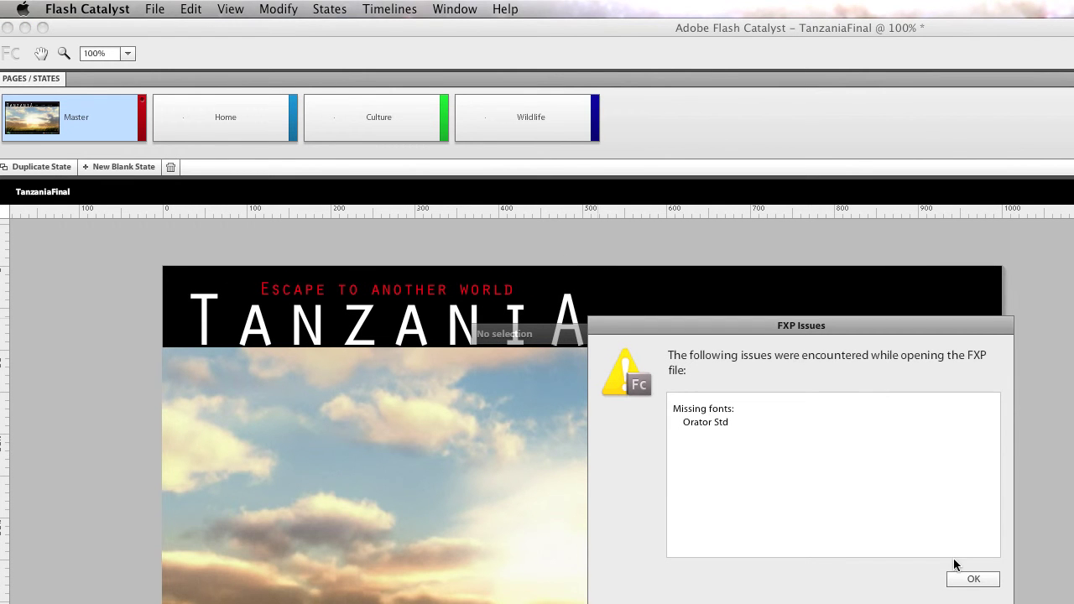
pyautogui.click(972, 579)
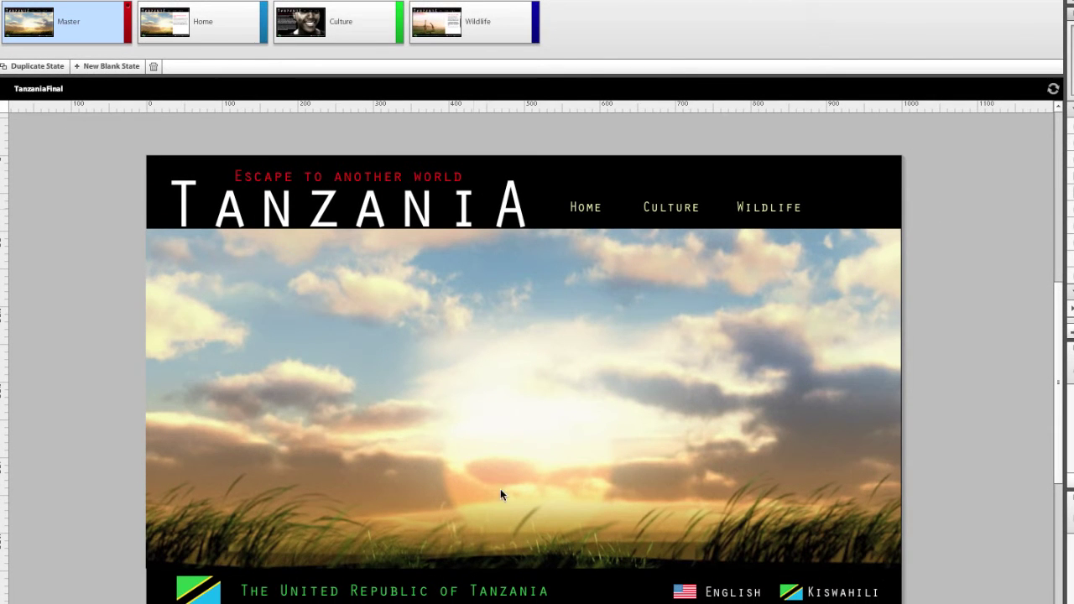
# Step: Review the Home, Culture and Wildlife pages of the TanzaniaFinal project and return to the Master page
pyautogui.click(235, 35)
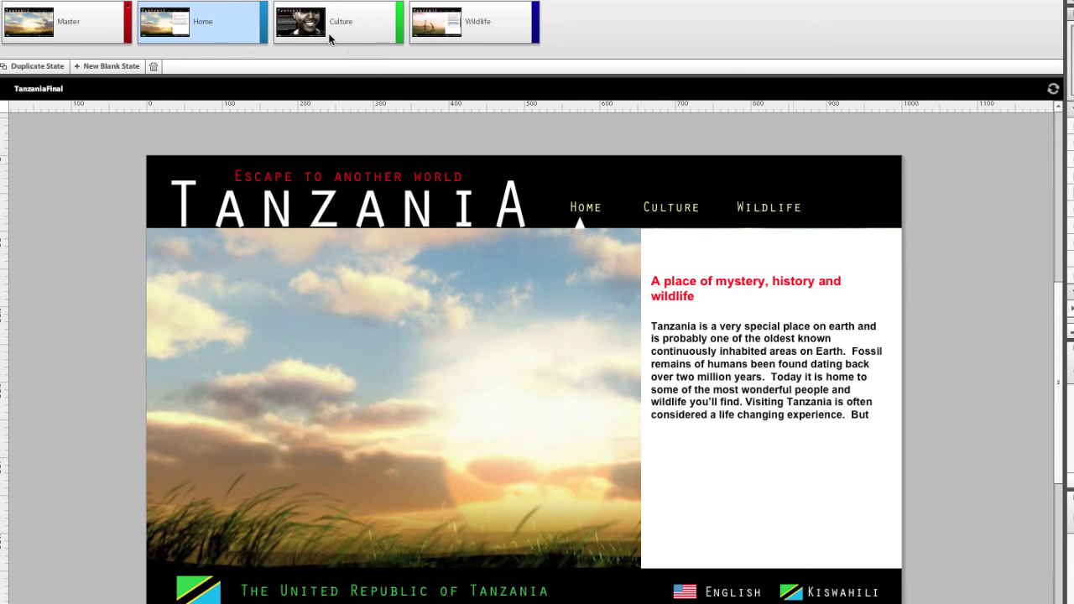
pyautogui.click(328, 33)
pyautogui.click(481, 42)
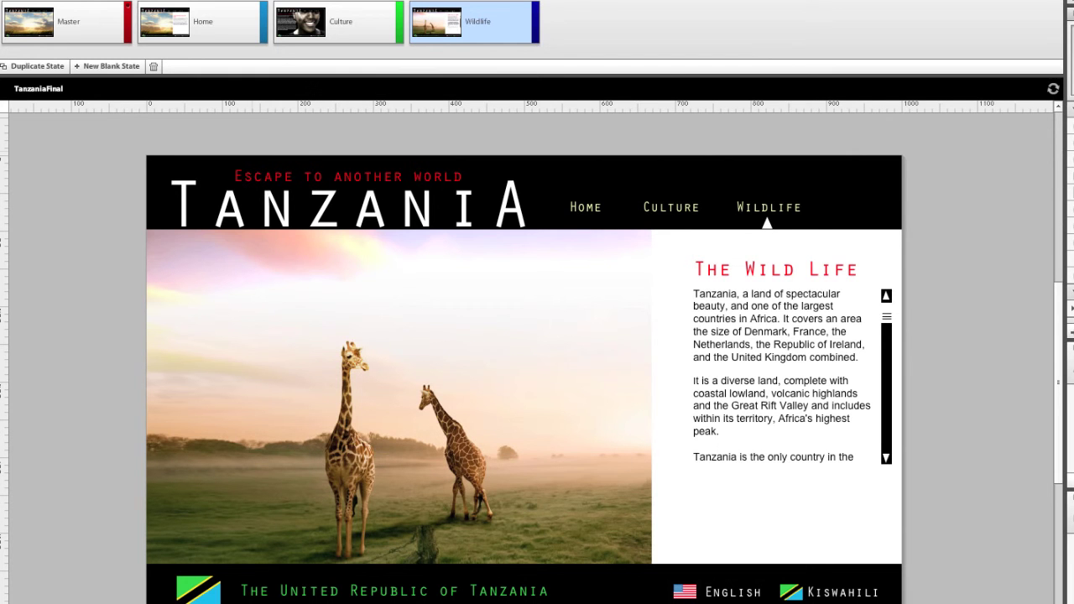
pyautogui.click(84, 15)
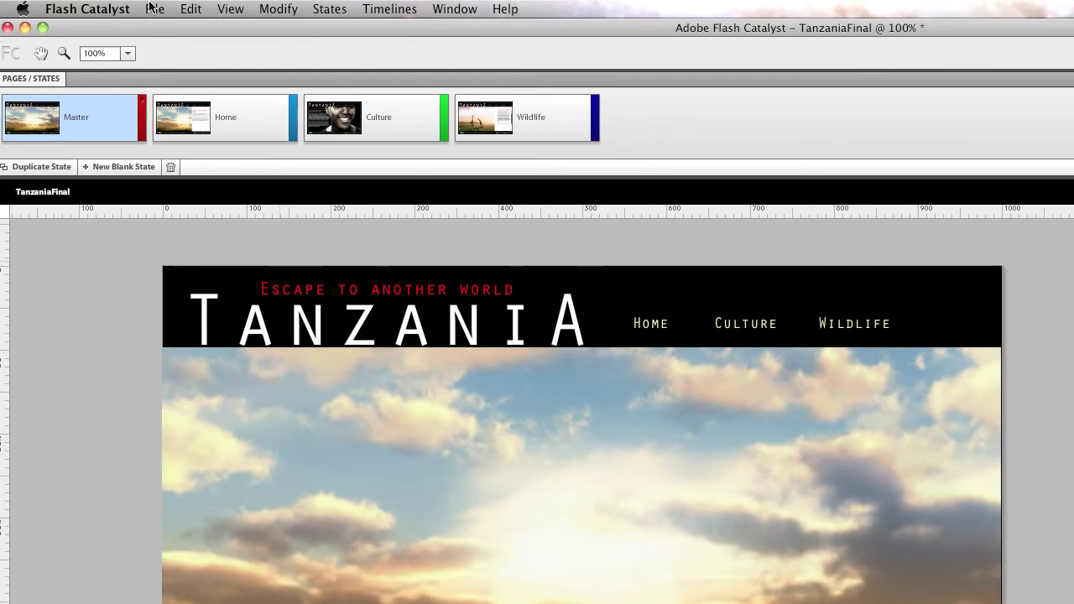
# Step: Run the project in Firefox and test the Home, Culture and Wildlife navigation buttons
pyautogui.click(154, 8)
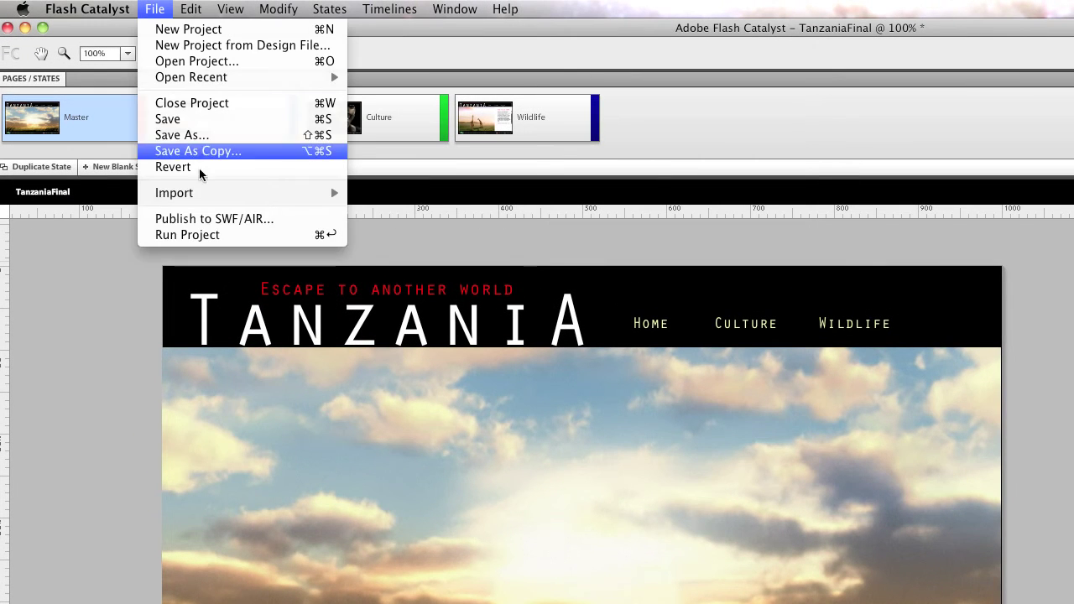
pyautogui.click(187, 235)
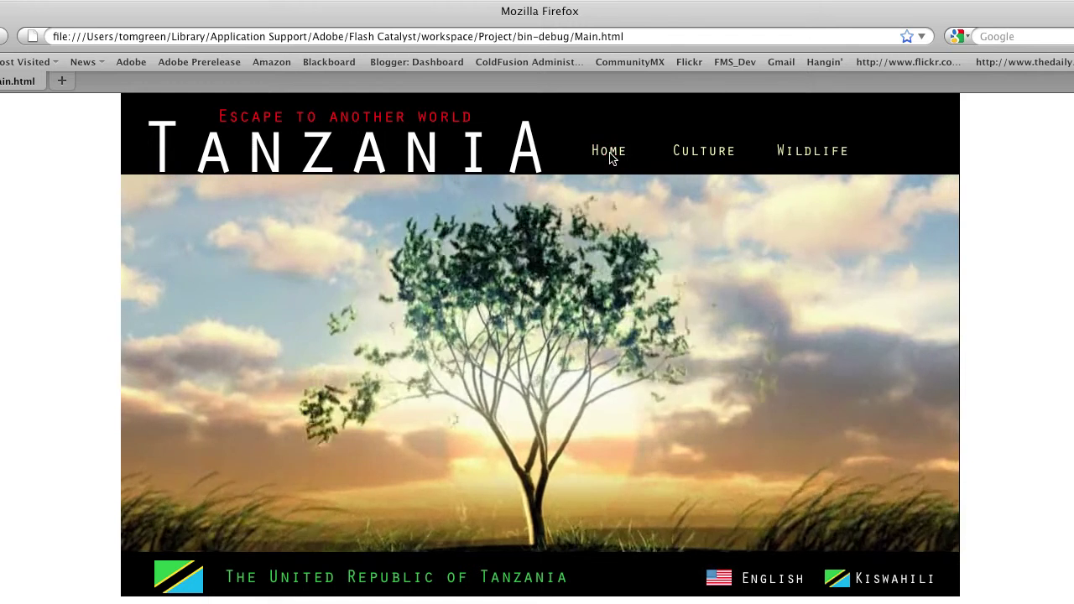
pyautogui.click(609, 157)
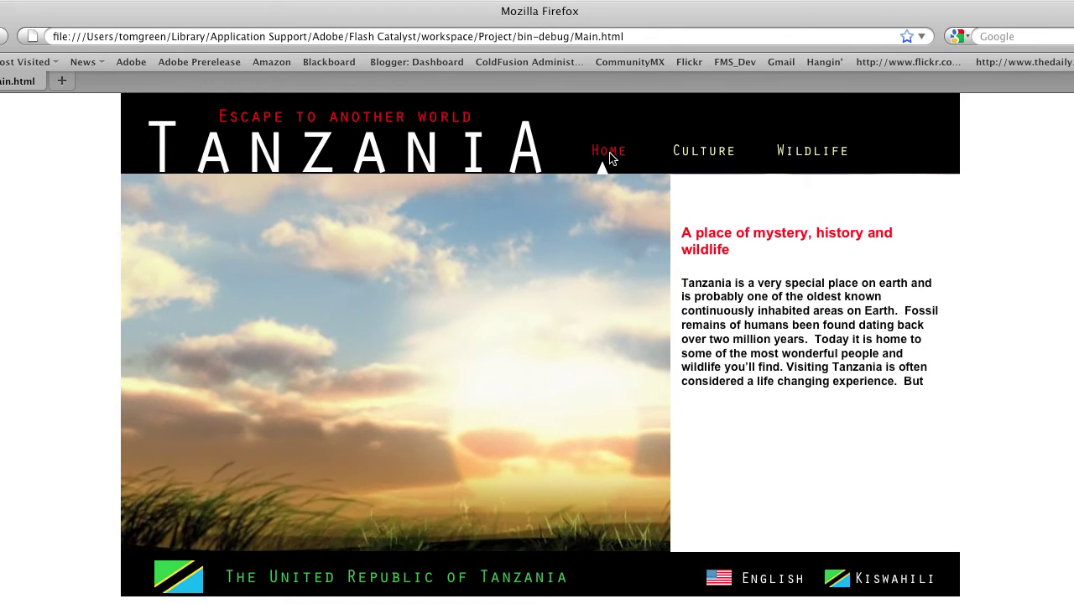
pyautogui.click(703, 155)
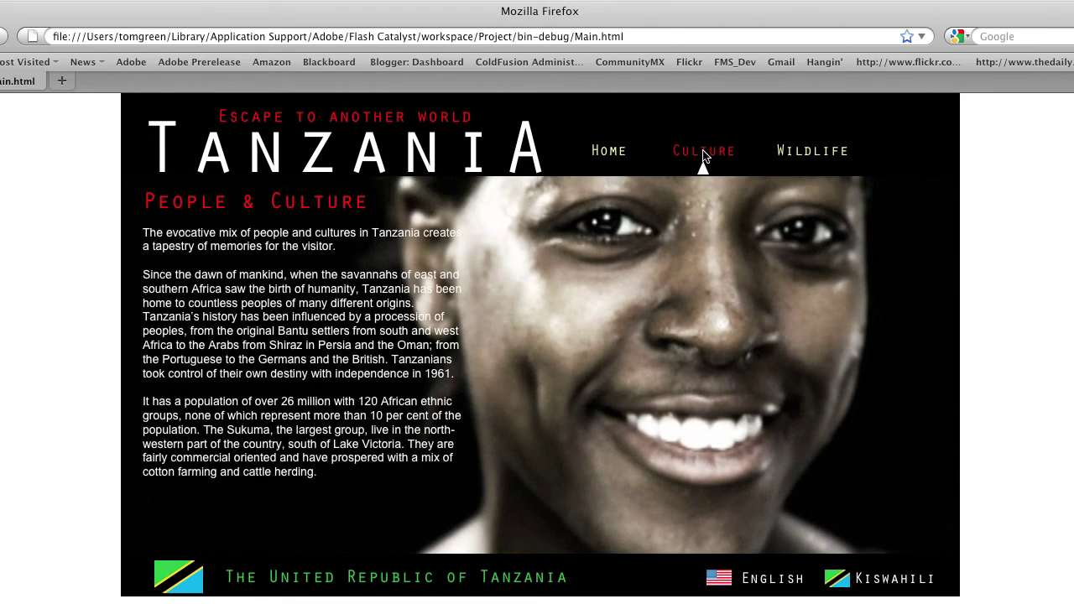
pyautogui.click(804, 152)
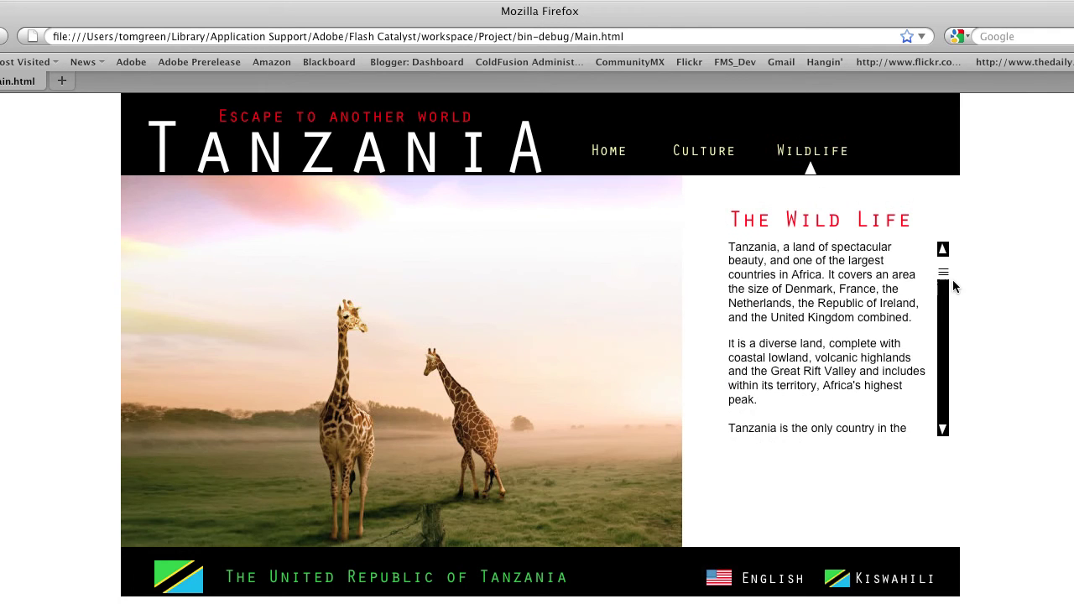
# Step: Test the Wild Life text panel by scrolling it down, and revisit the Home and Culture pages
pyautogui.moveTo(943, 262); pyautogui.dragTo(936, 355)
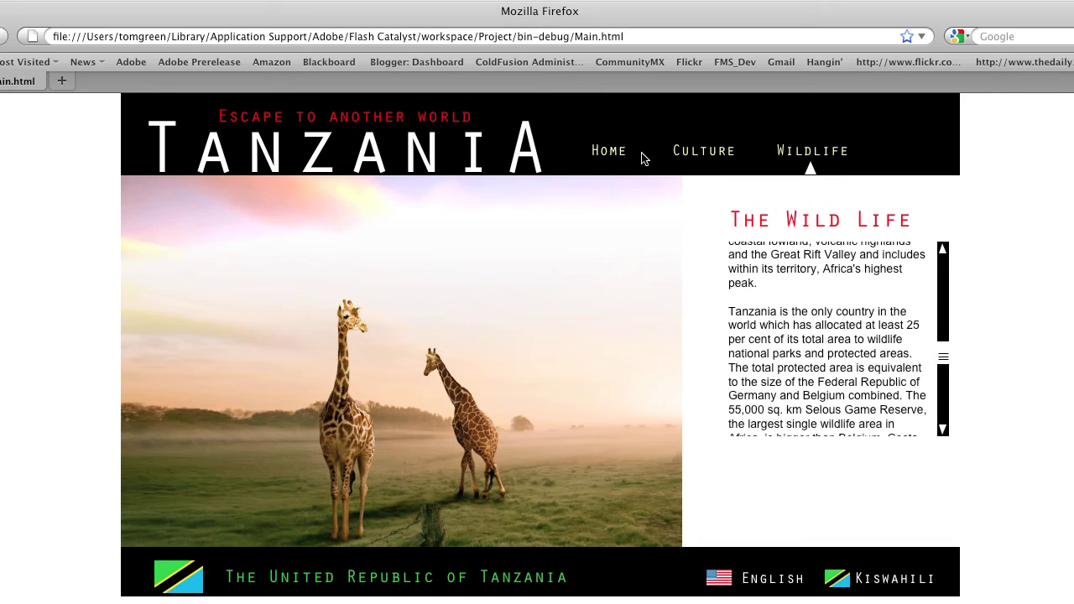
pyautogui.click(595, 157)
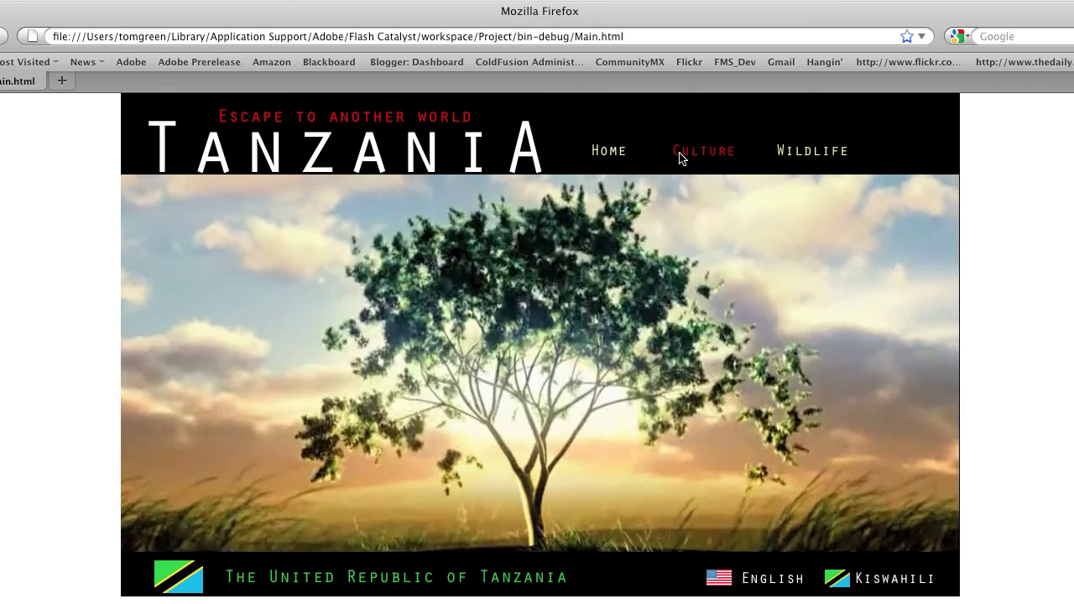
pyautogui.click(695, 158)
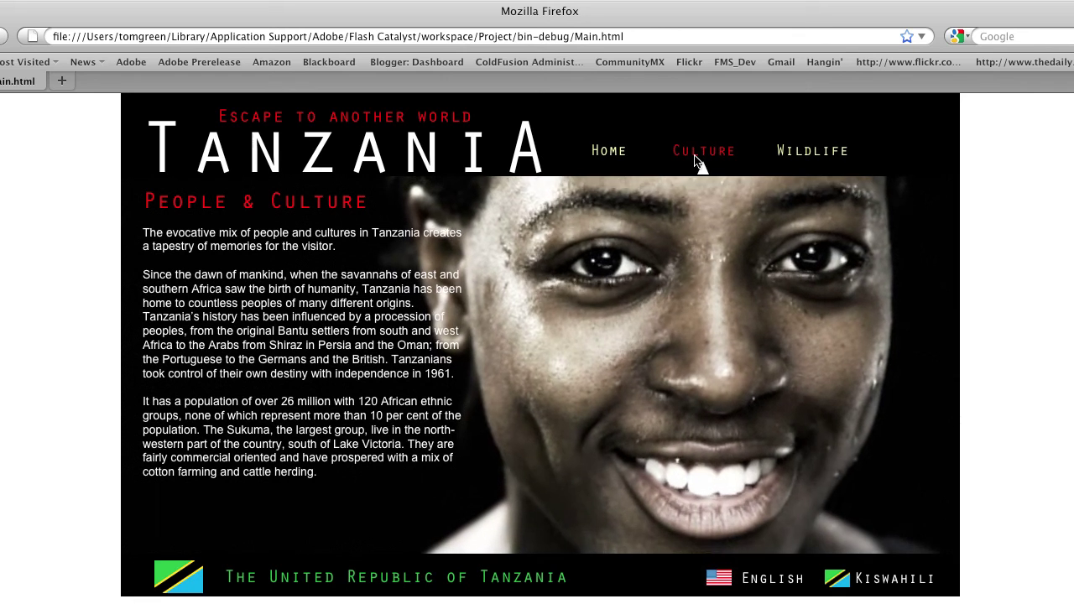